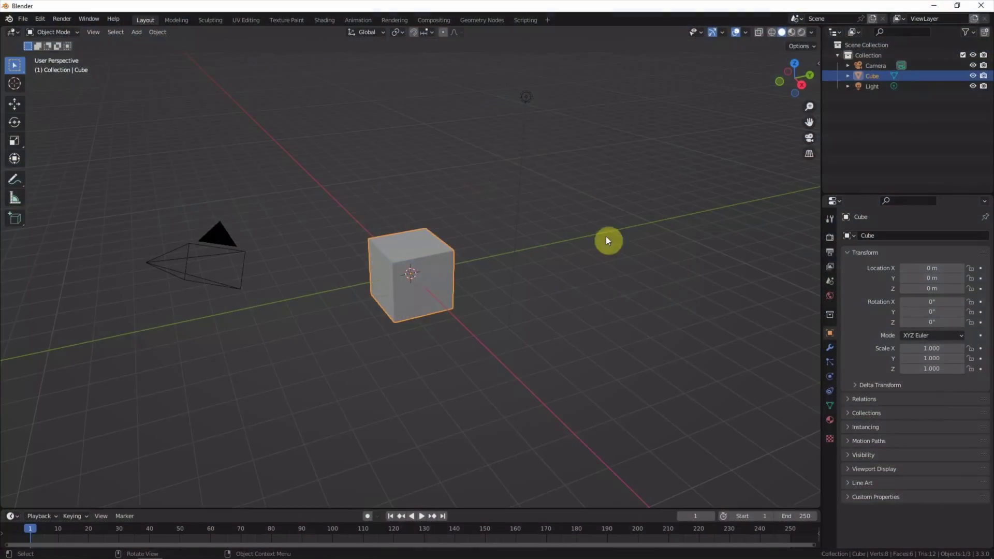
Box-select and delete the Light, then the Camera, leaving only the Cube.
left_click_drag(553, 82, 498, 121)
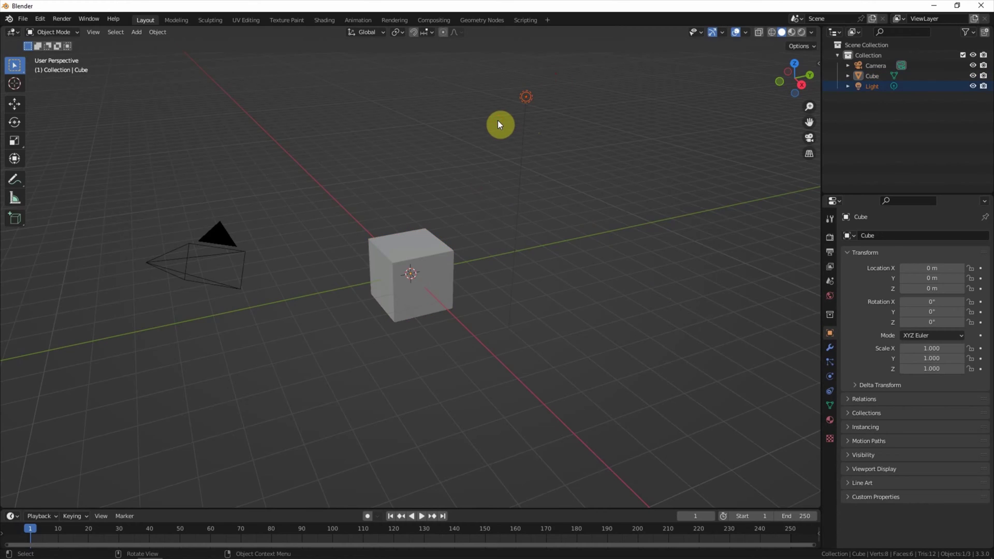
key("Delete")
left_click_drag(291, 160, 118, 330)
key("Delete")
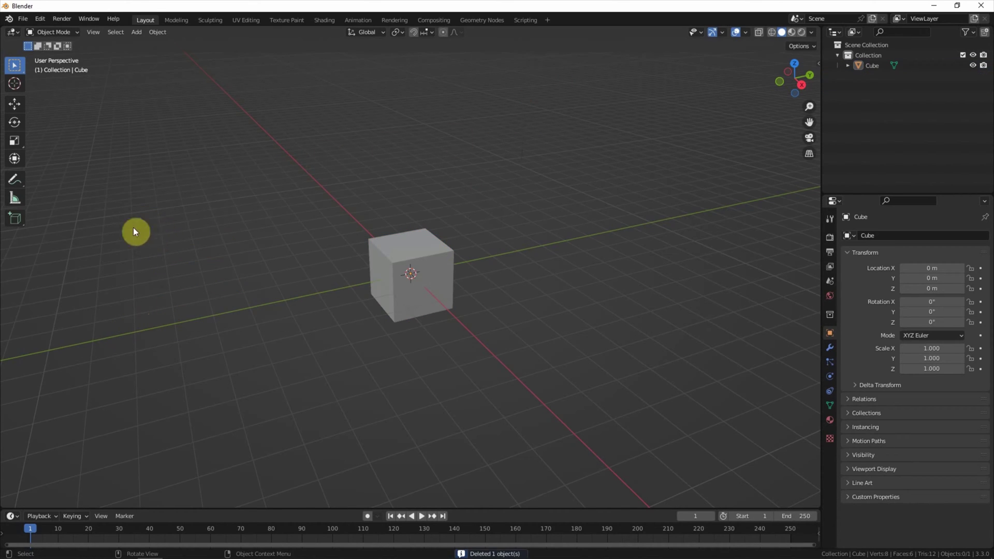
Search the add-ons for 'sky', enable Lighting: Dynamic Sky, and close Preferences.
left_click(39, 20)
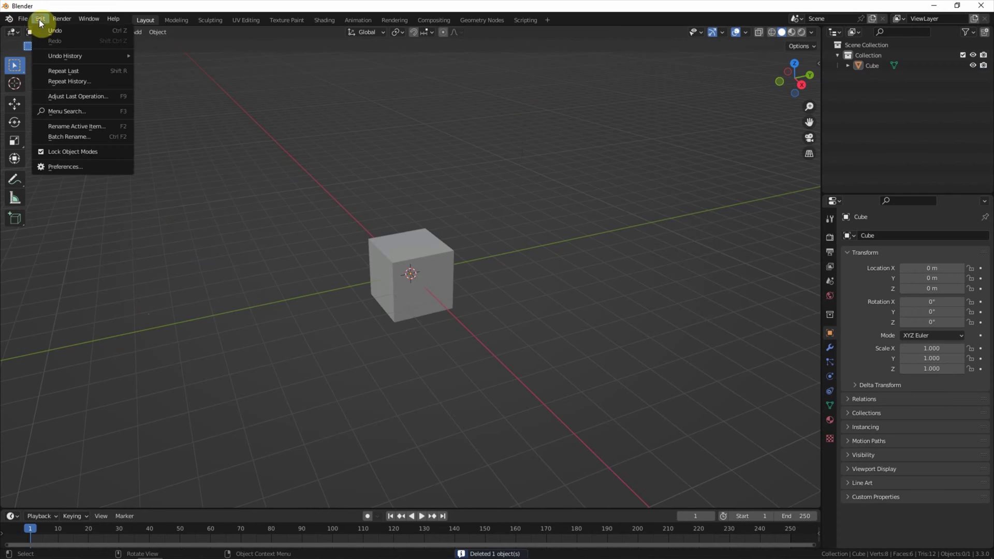
left_click(80, 166)
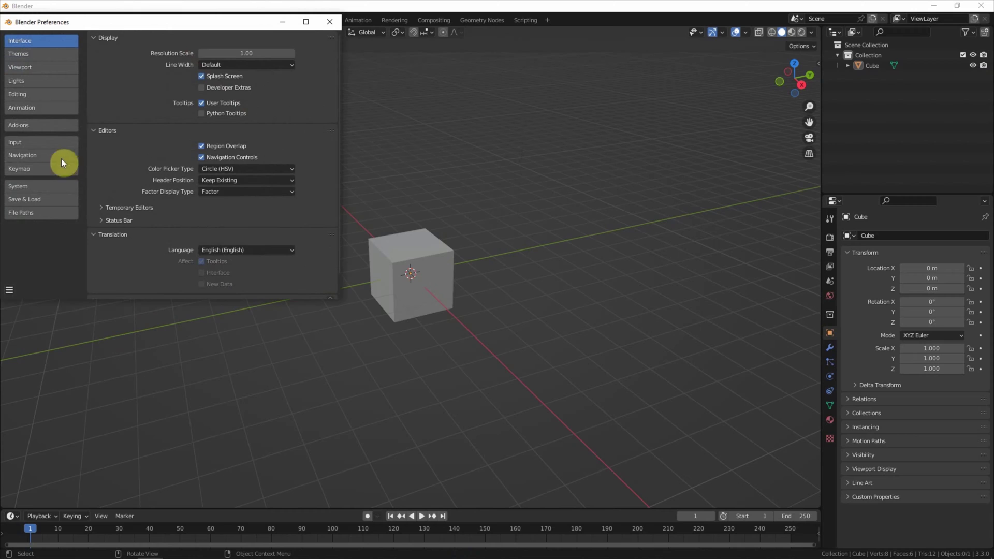
left_click(48, 122)
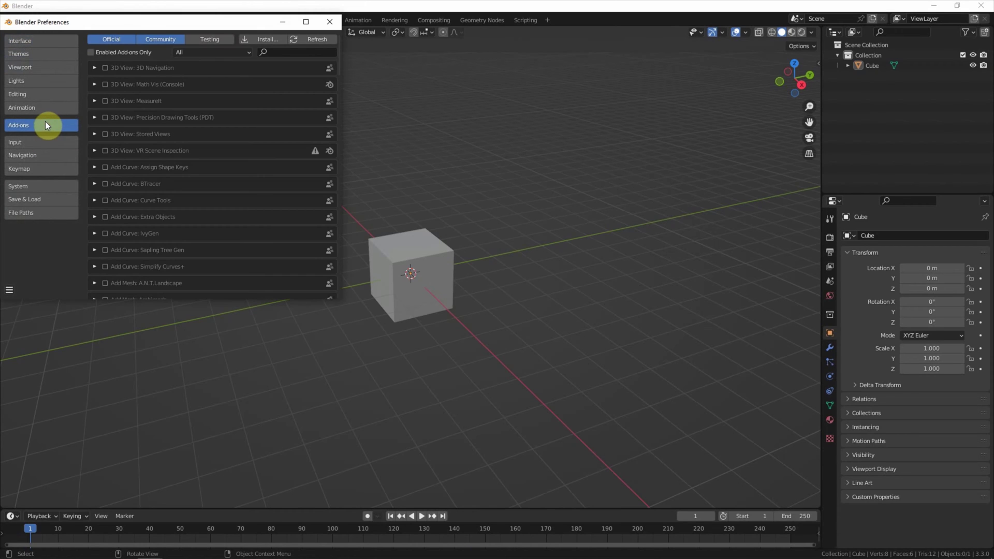
left_click(294, 52)
type("sky")
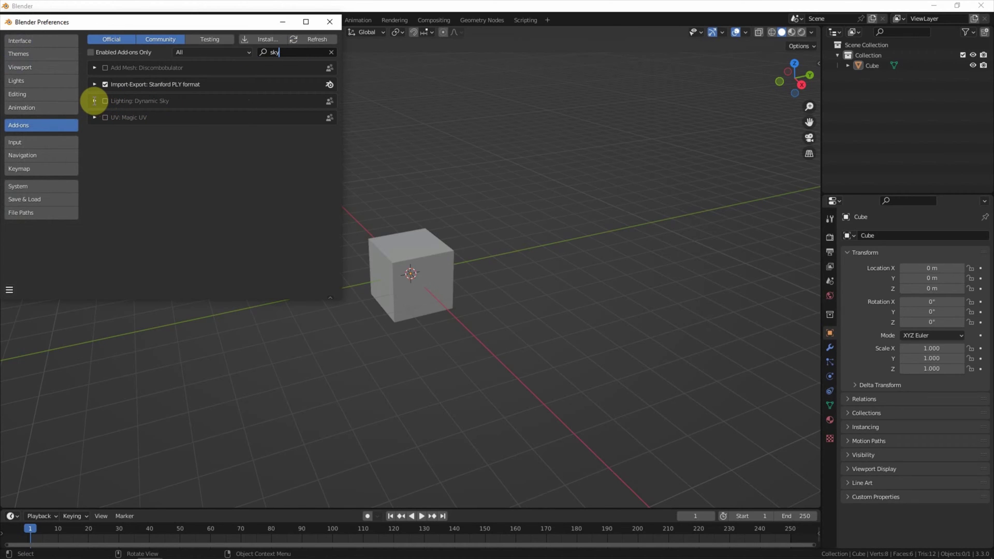
left_click(94, 101)
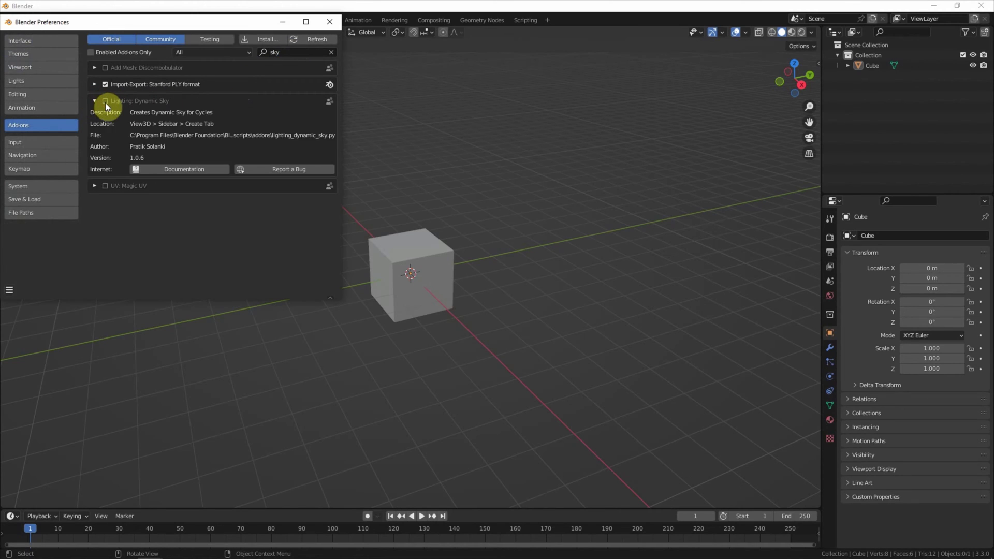
left_click(105, 101)
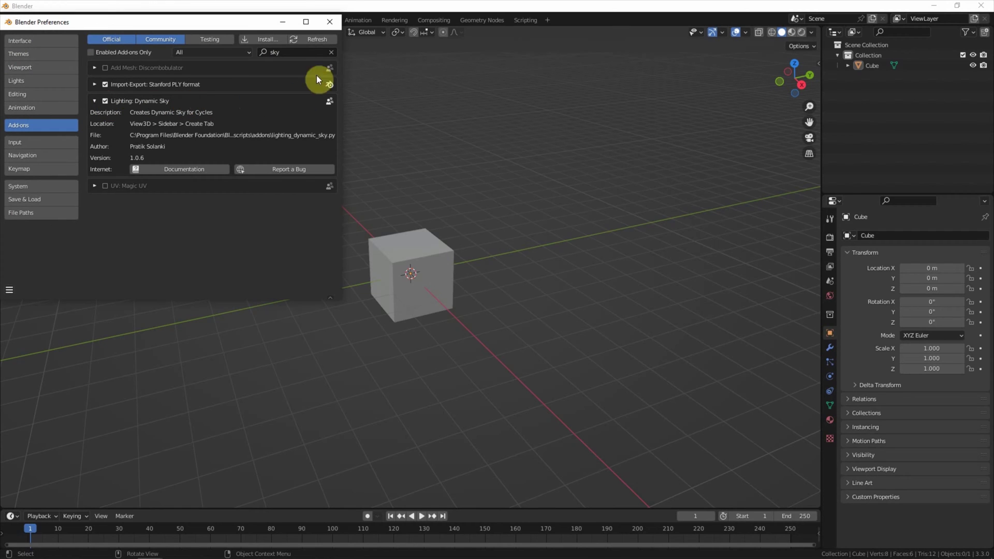
left_click(329, 21)
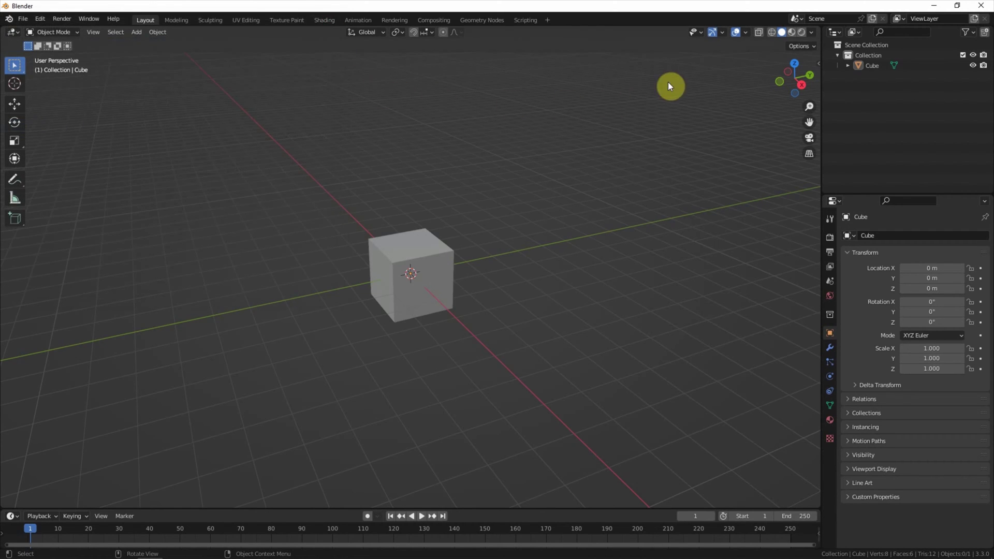
From the sidebar's Create tab, expand Dynamic sky and create the Dynamic_1 world.
left_click(818, 62)
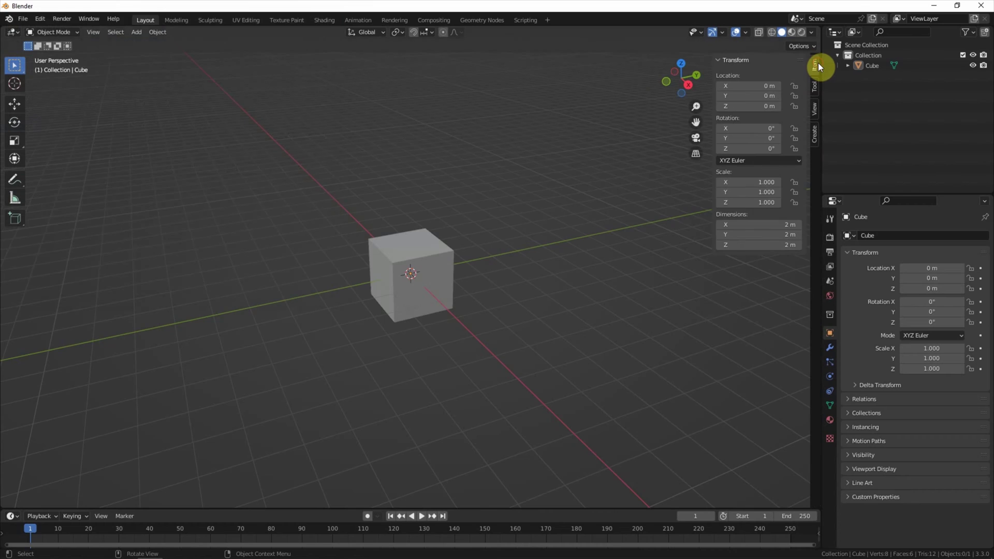
left_click(815, 137)
left_click(719, 61)
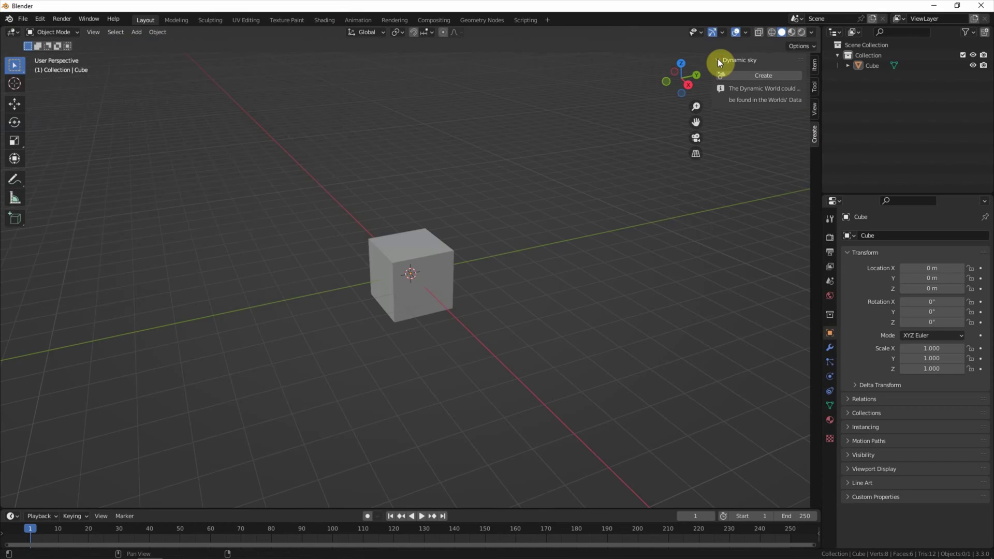
left_click(771, 77)
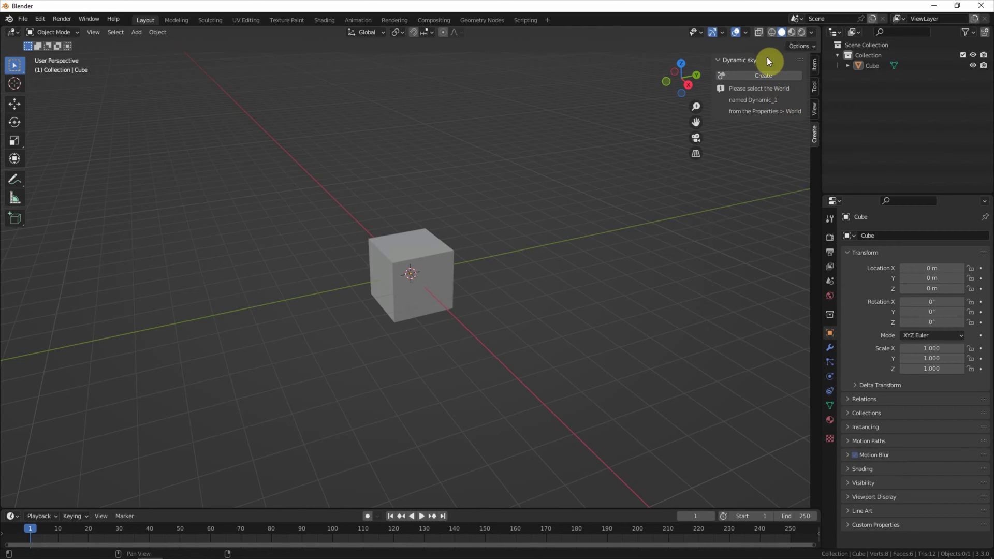
Switch to Rendered shading and assign Dynamic_1 as the scene's world.
left_click(802, 32)
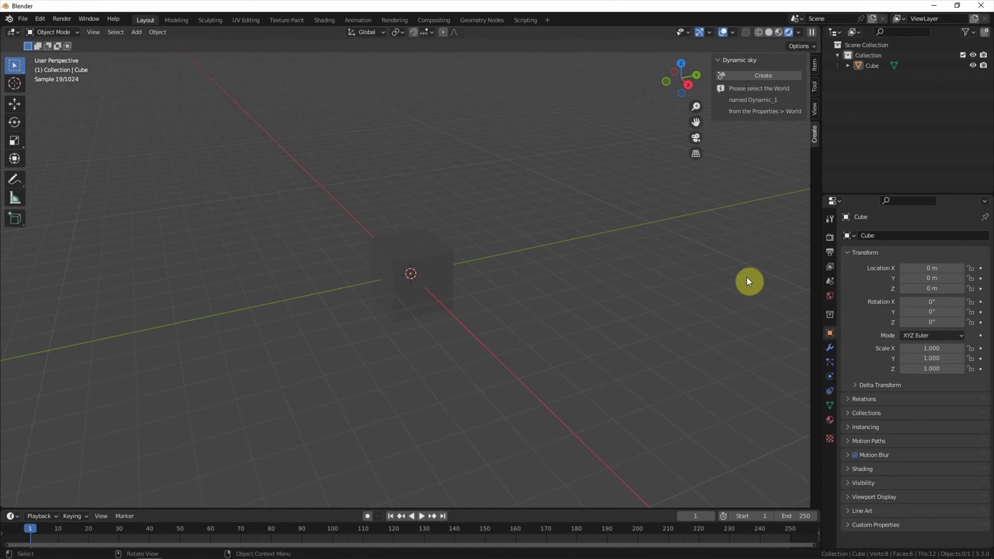
left_click(830, 296)
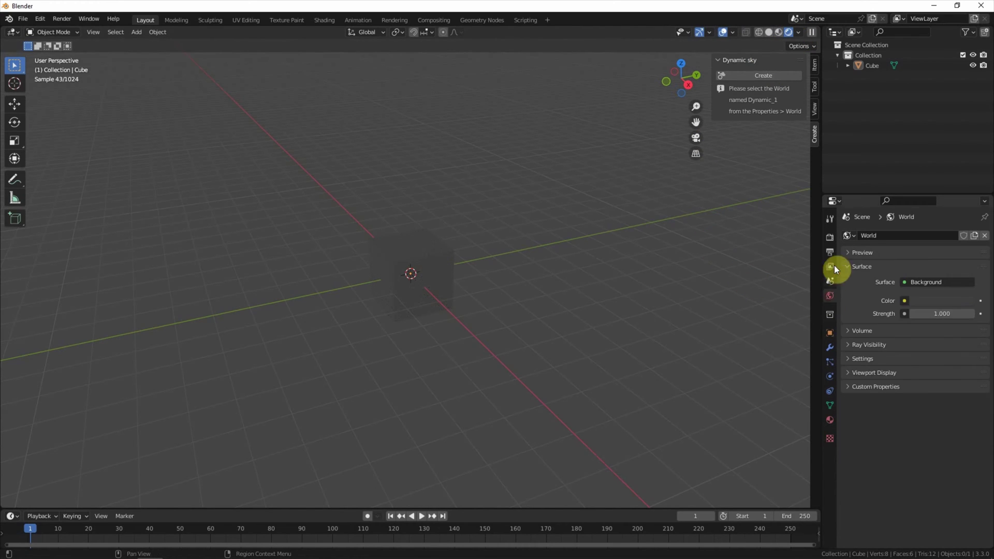
left_click(850, 236)
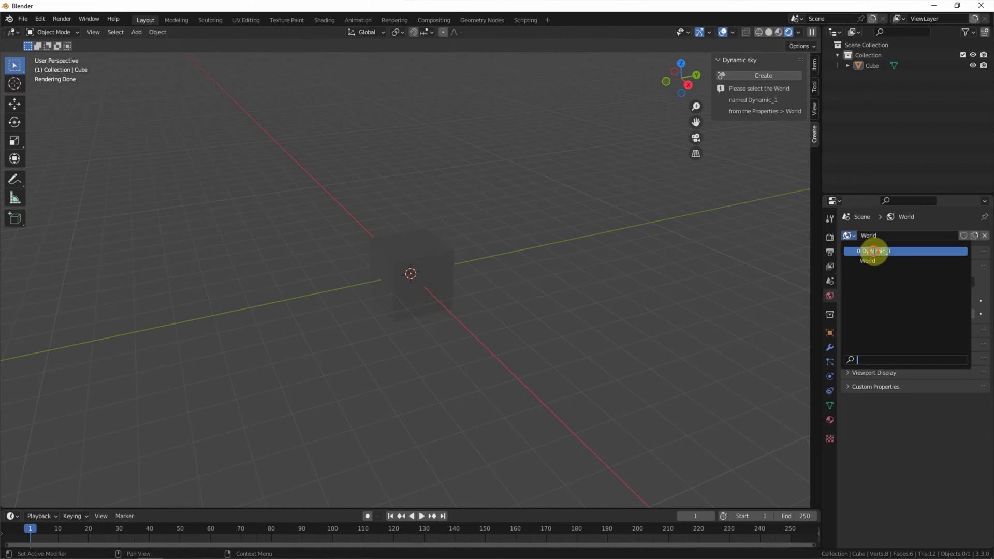
left_click(872, 250)
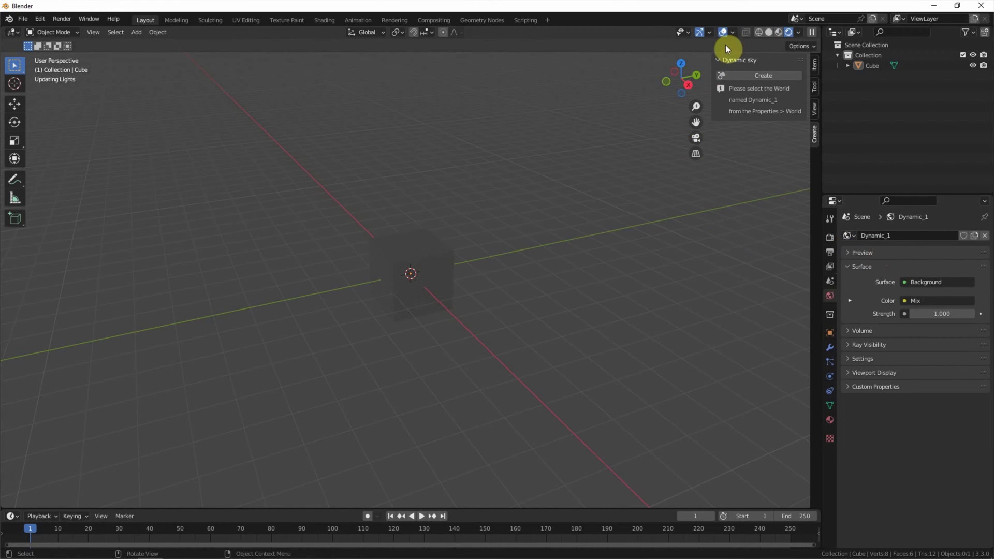
Turn off the Floor, X and Y axis overlays and orbit to a level horizon view.
left_click(733, 32)
left_click(710, 81)
left_click(766, 82)
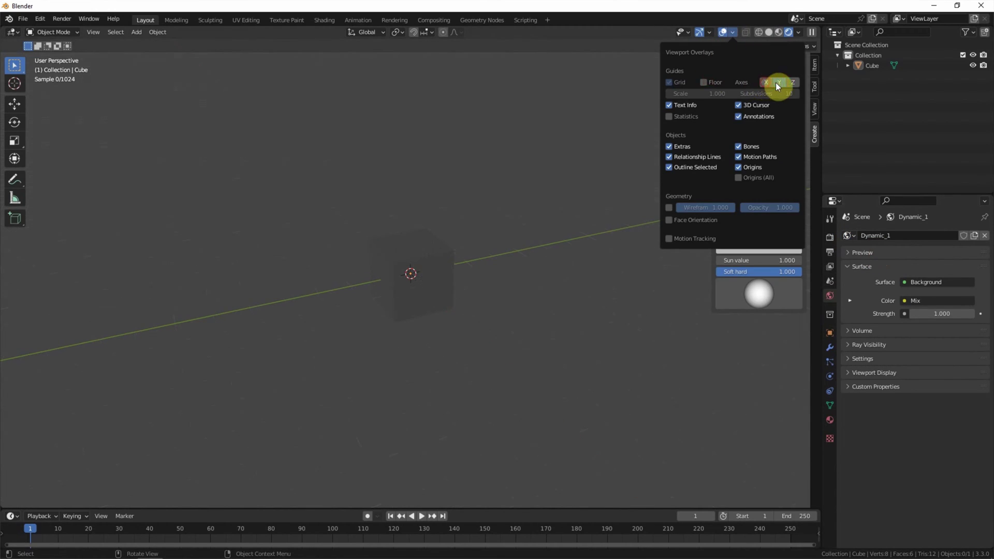
left_click(779, 82)
middle_click_drag(585, 201, 488, 298)
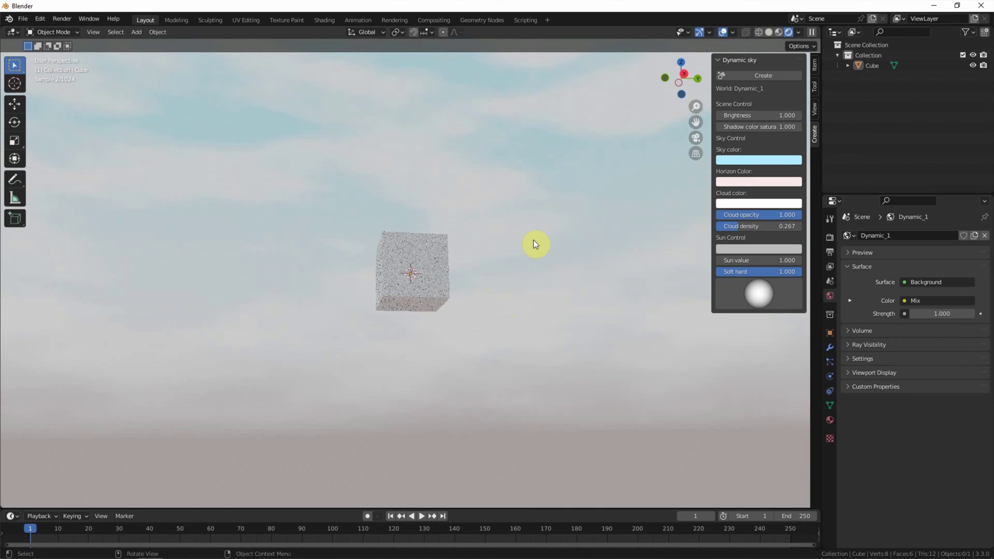
Try a sky Brightness of 0.5, then restore it to 1.
left_click(771, 115)
type("0.5")
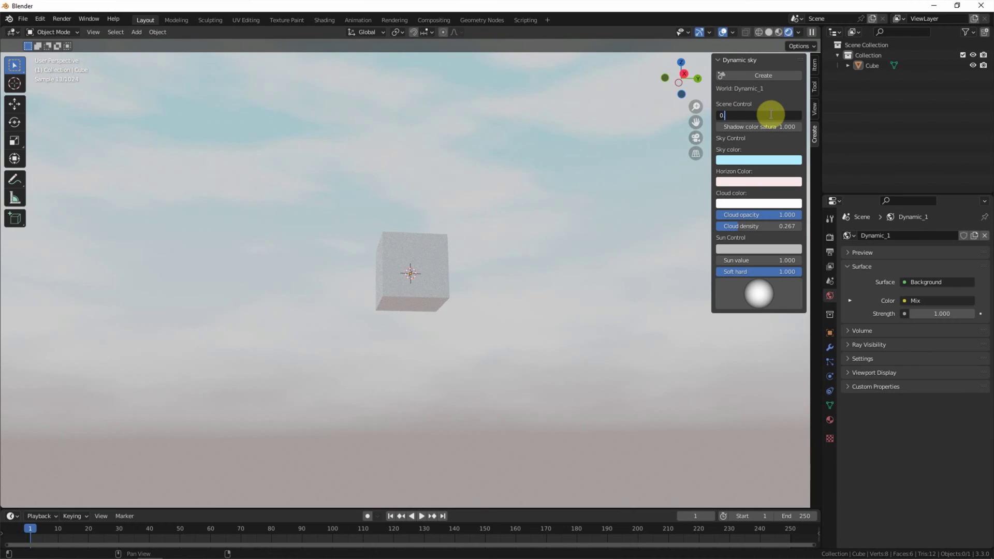
key("Return")
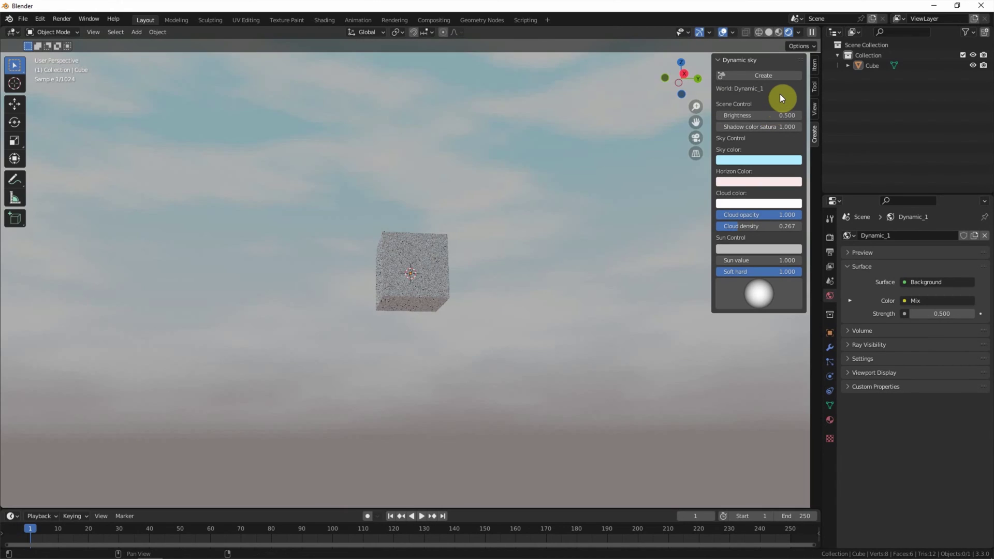
left_click(777, 115)
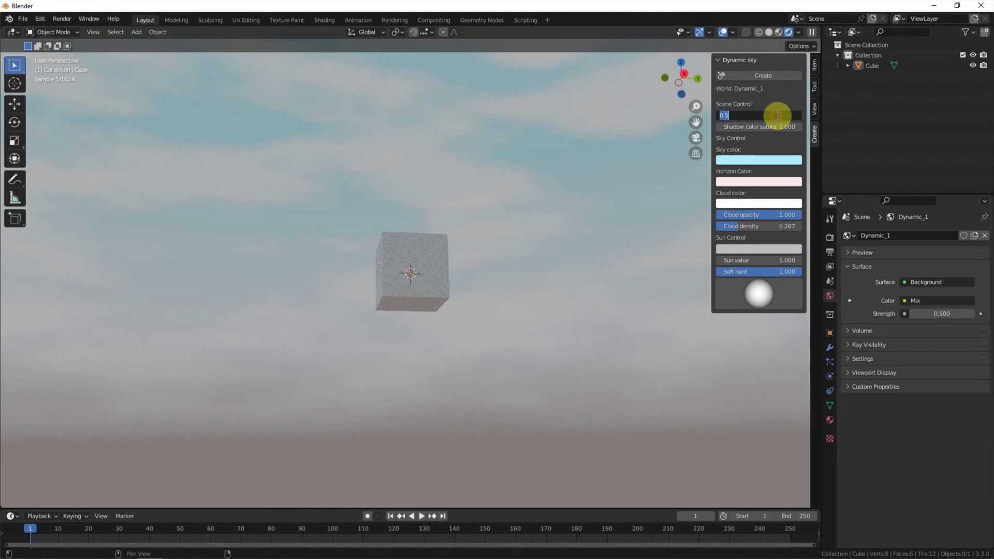
type("1")
key("Return")
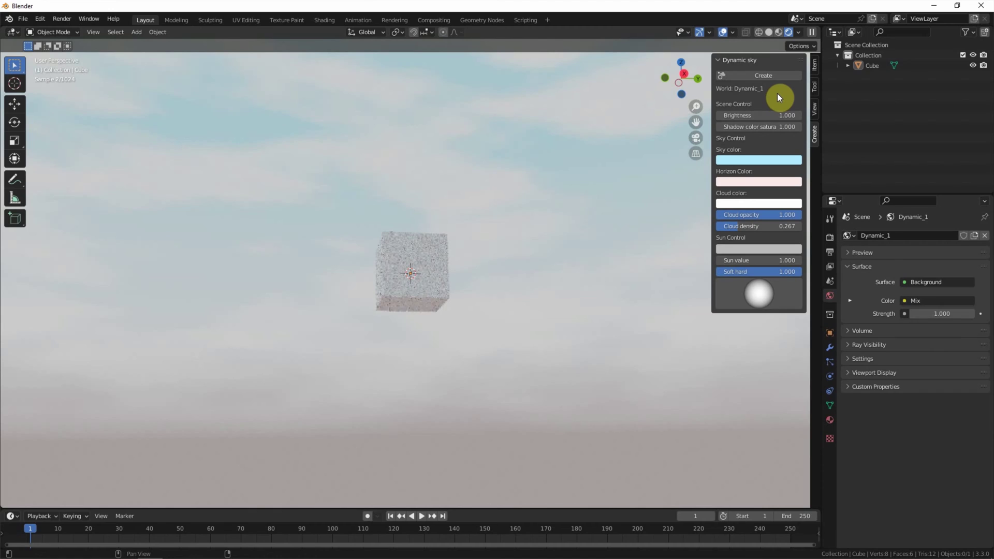
Set Shadow color saturation to 2, then settle on 1.000.
left_click(766, 128)
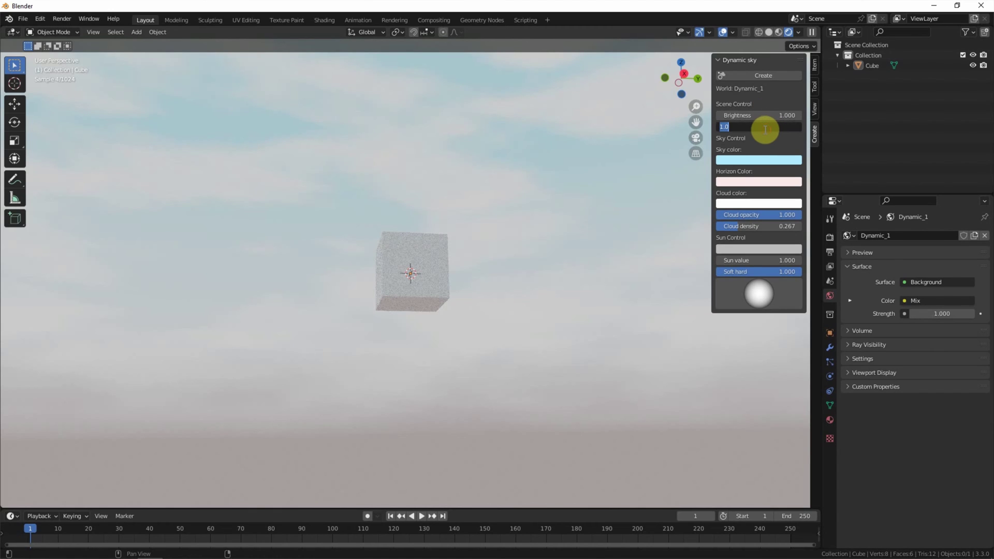
type("2")
key("Return")
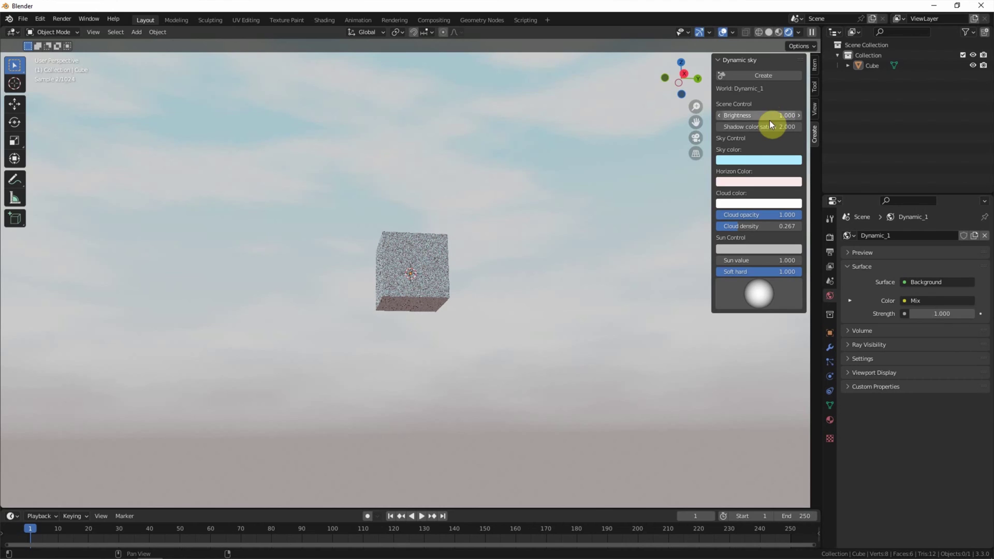
left_click(770, 127)
type("1")
key("Return")
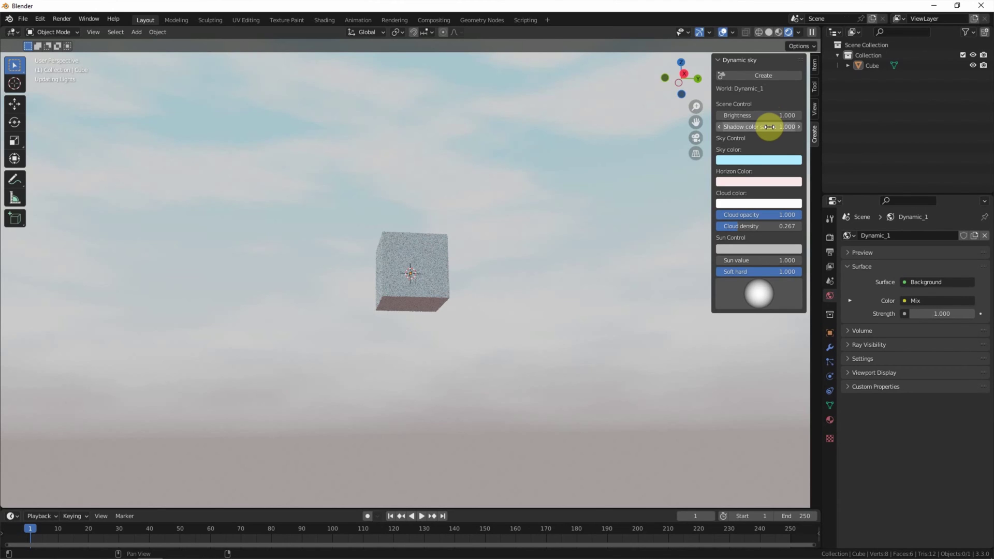
Make the sky colour a saturated deep blue and the horizon colour salmon.
left_click(754, 159)
left_click_drag(760, 192, 780, 176)
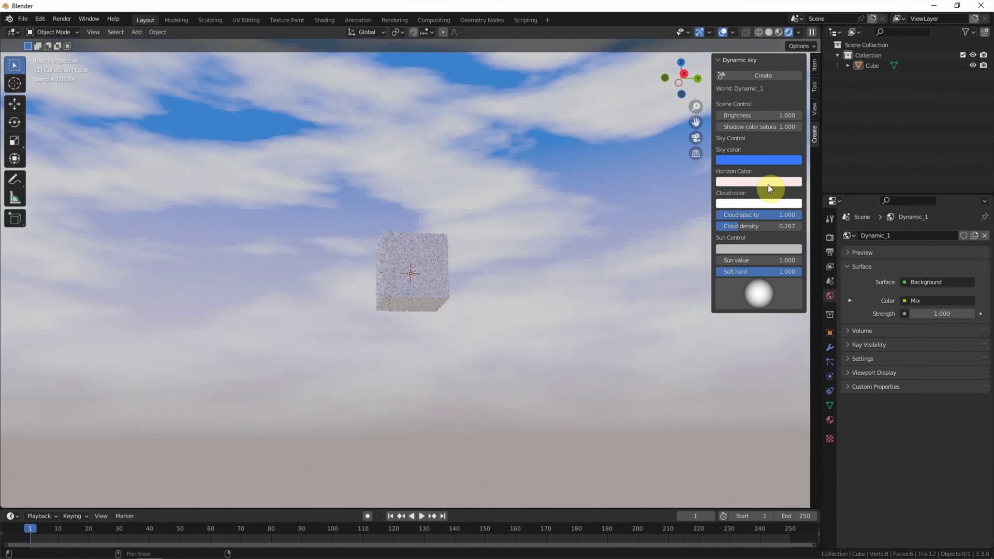
left_click(768, 181)
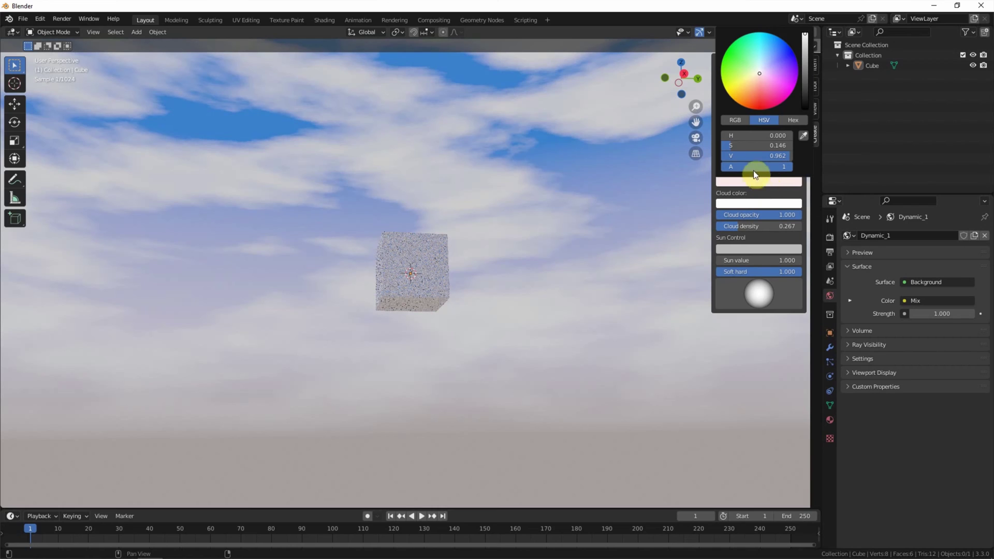
left_click_drag(760, 76, 757, 86)
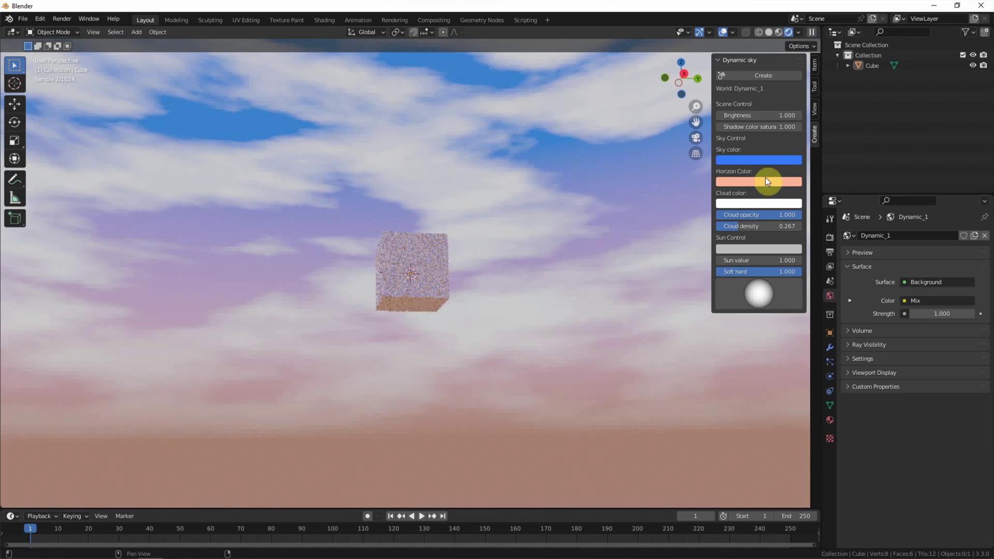
Tint the clouds peach and set cloud opacity 0.726 and cloud density 0.731.
left_click(762, 203)
left_click_drag(760, 113, 755, 101)
mouse_move(782, 215)
left_mouse_down()
mouse_move(759, 214)
mouse_move(750, 226)
mouse_move(779, 226)
left_mouse_up()
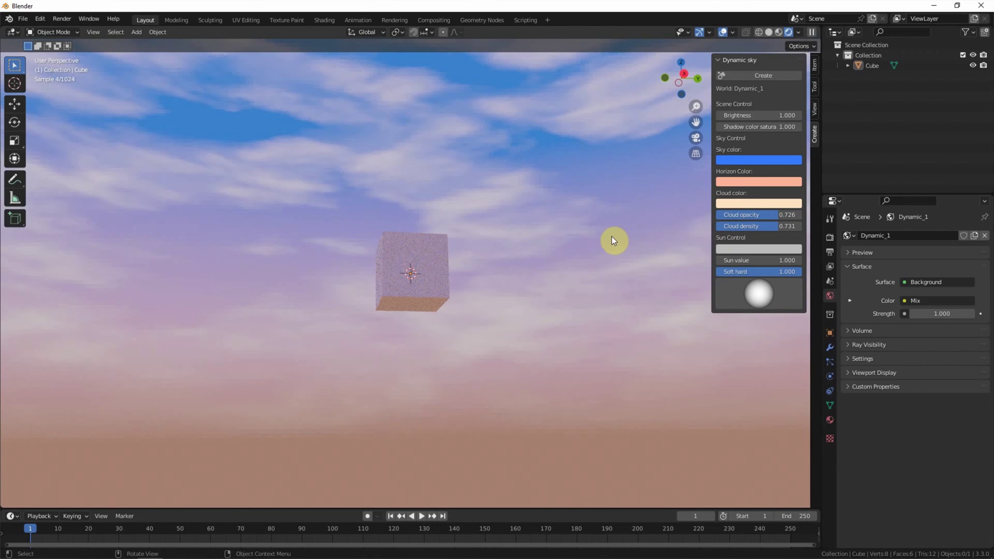
left_click(137, 32)
Add a Plane mesh to the scene.
mouse_move(170, 43)
left_click(222, 42)
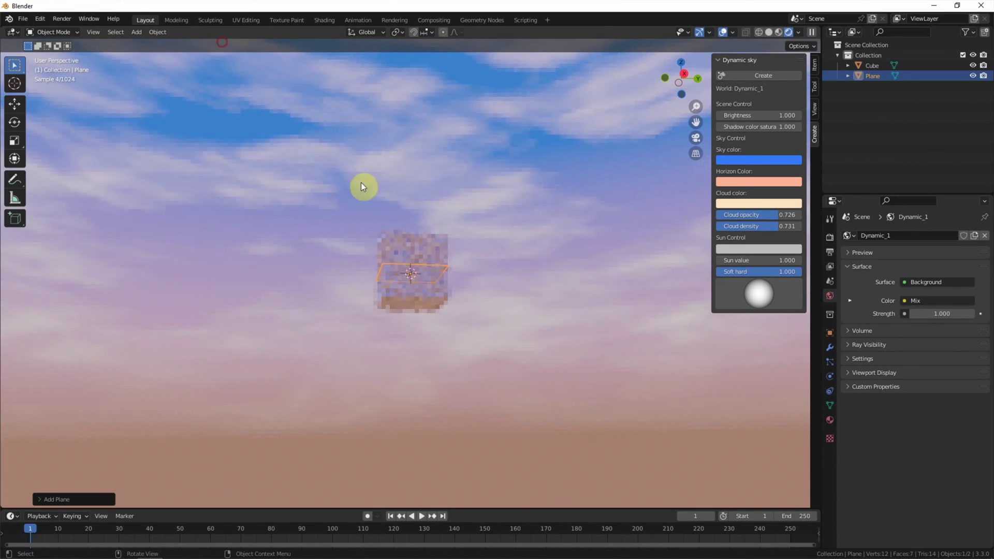
middle_click_drag(514, 256, 616, 309)
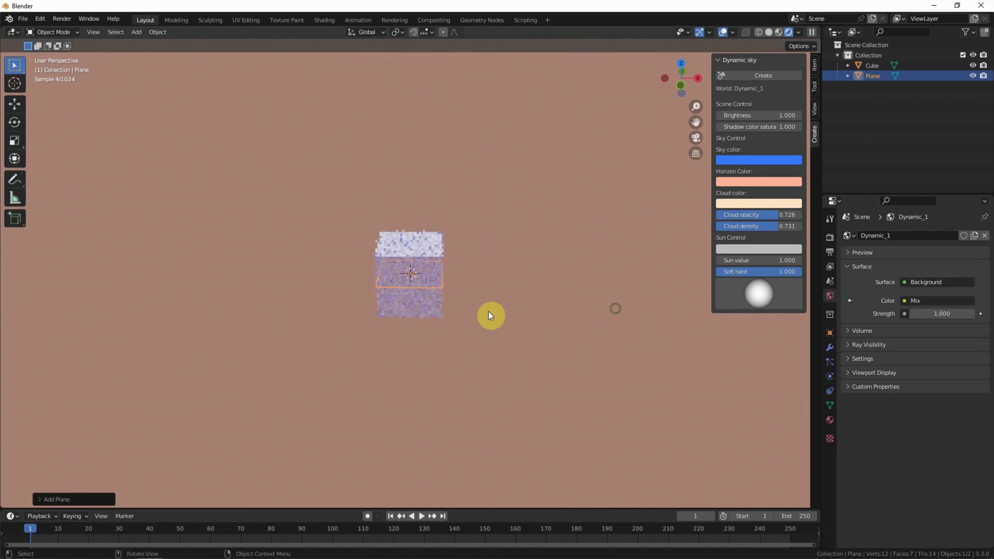
scroll(468, 309, "up", 3)
Scale the plane up 2.75 times and lower it about 1.1 m below the cube.
key("s")
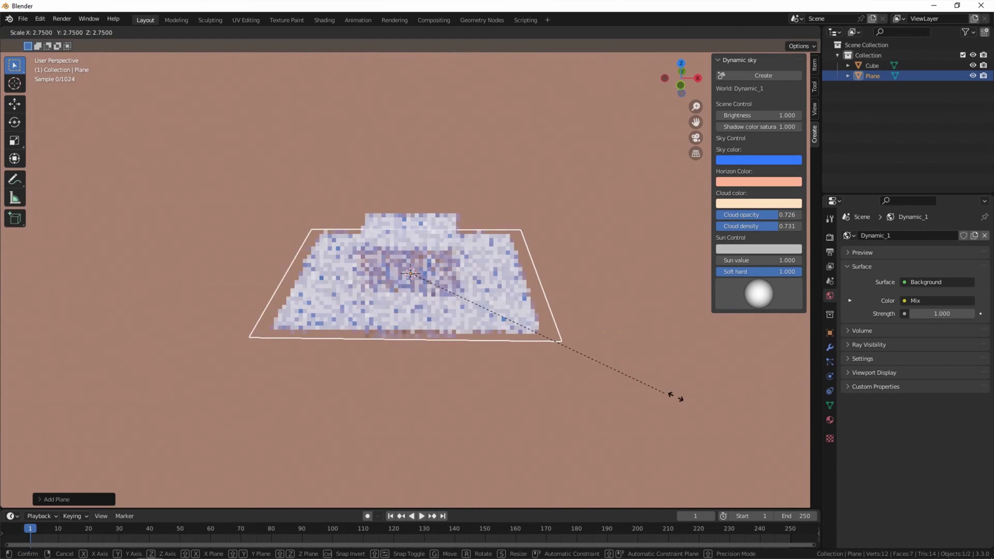
left_click(734, 409)
key("g")
key("z")
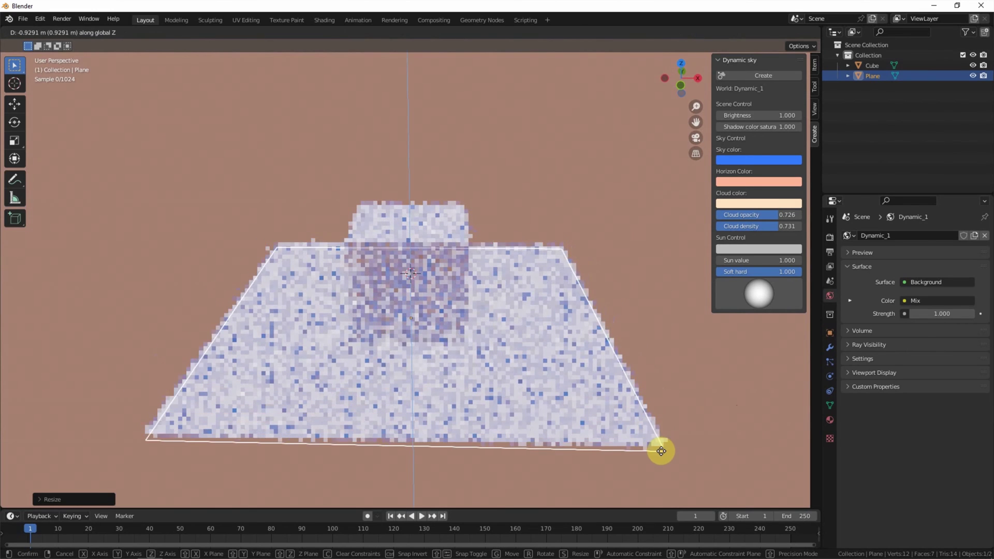
left_click(661, 461)
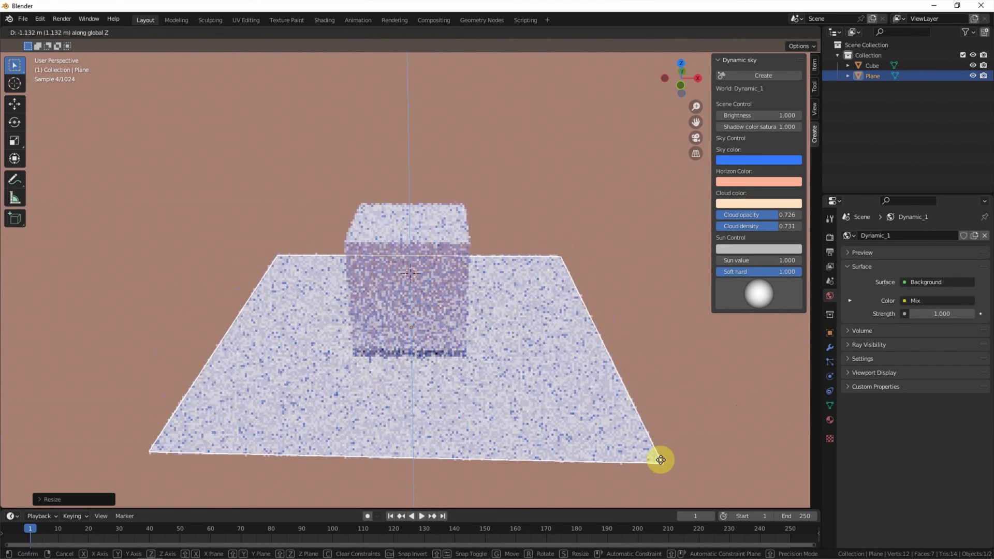
scroll(639, 439, "up", 2)
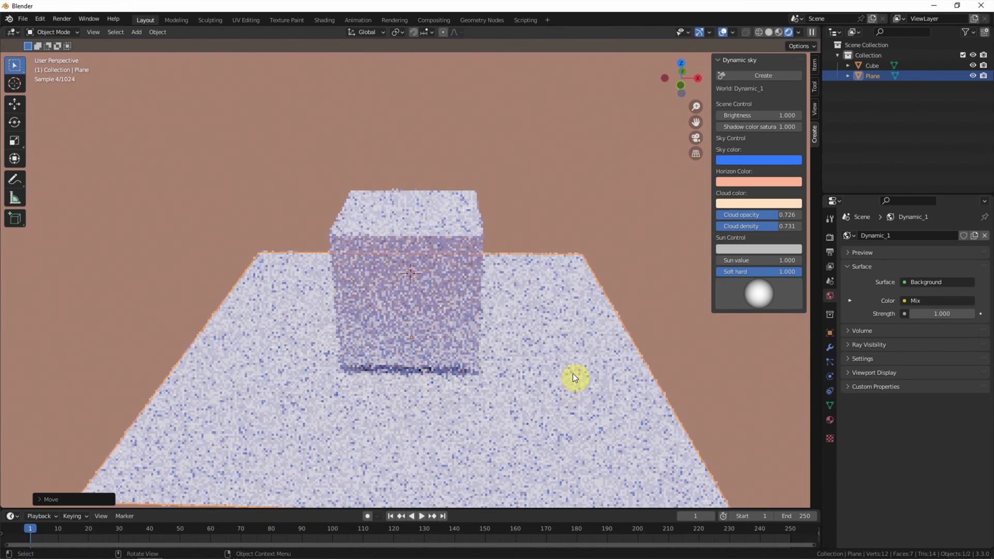
Drag the Sun Control sphere so the cube's long shadow falls diagonally across the plane.
middle_click_drag(573, 374, 614, 326)
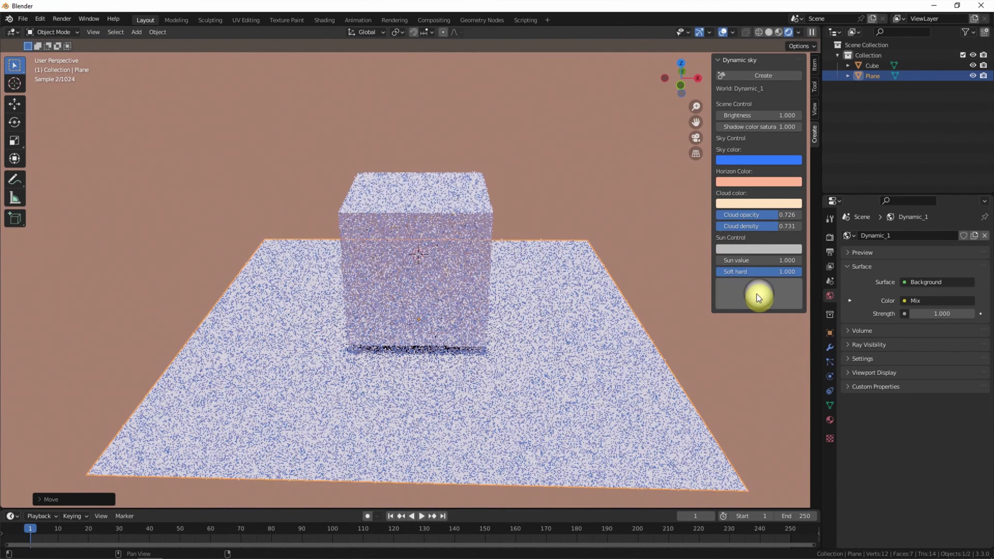
left_click_drag(757, 294, 715, 234)
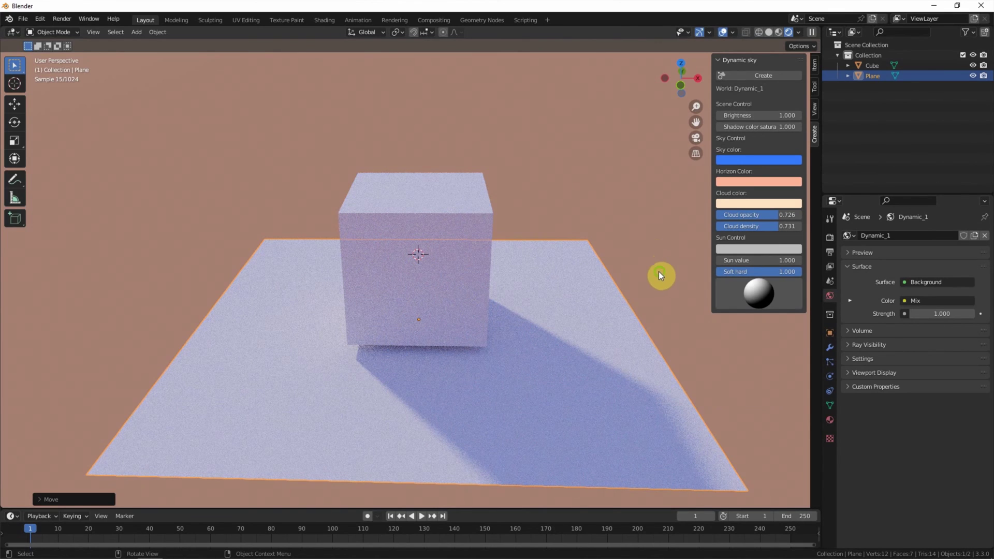
key("g")
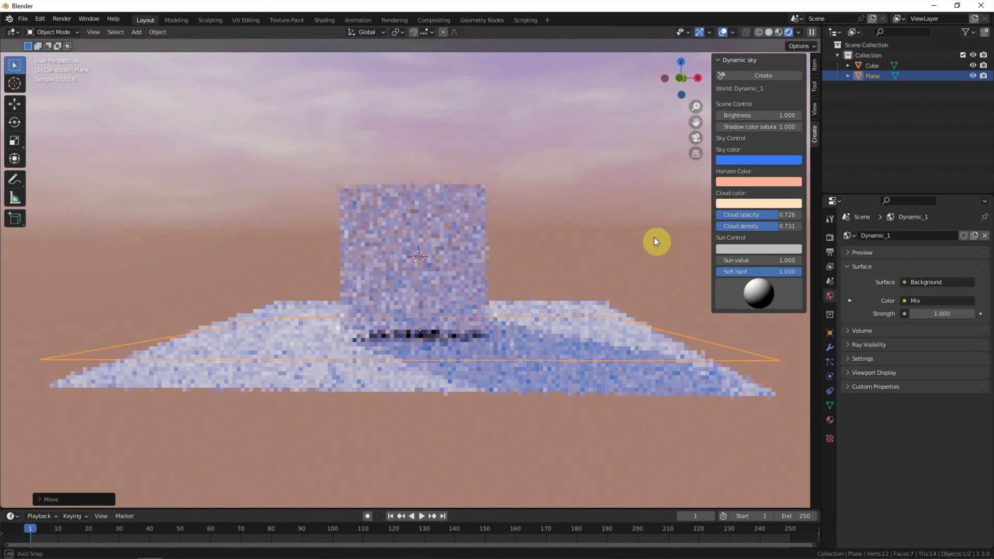
Confirm the plane's new position and hide the Cube and Plane in the outliner.
left_click(656, 237)
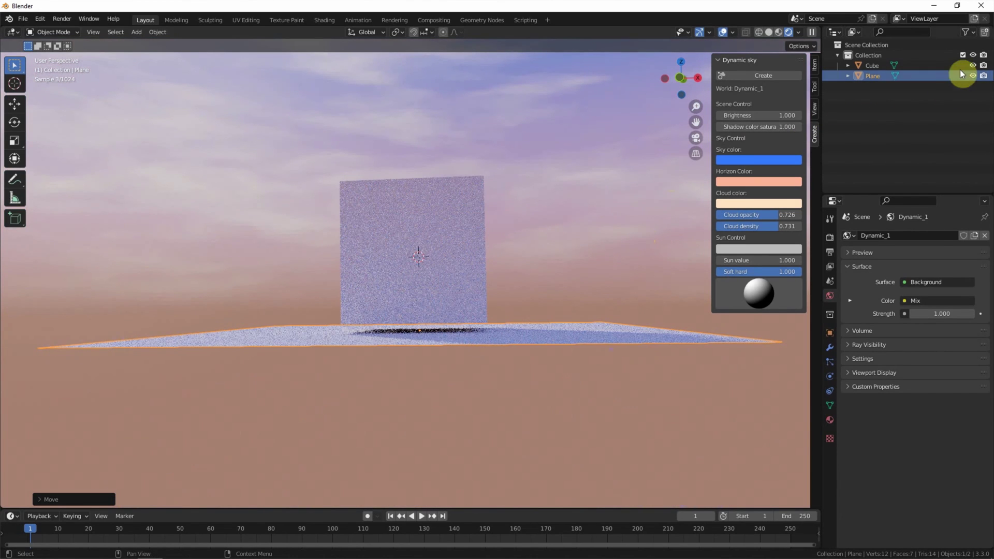
left_click(974, 65)
left_click(973, 76)
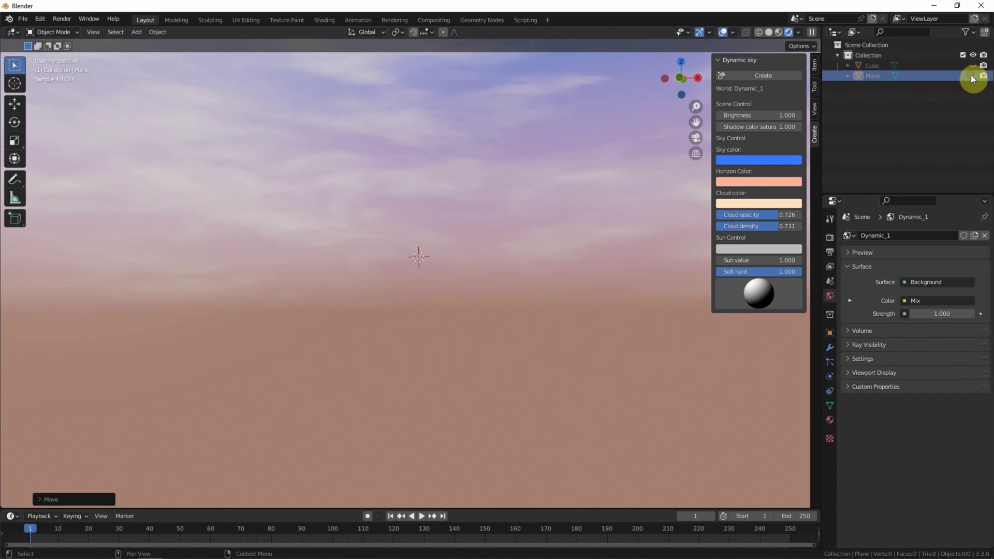
Switch to Material Preview with Scene World enabled and close the sidebar.
left_click(779, 31)
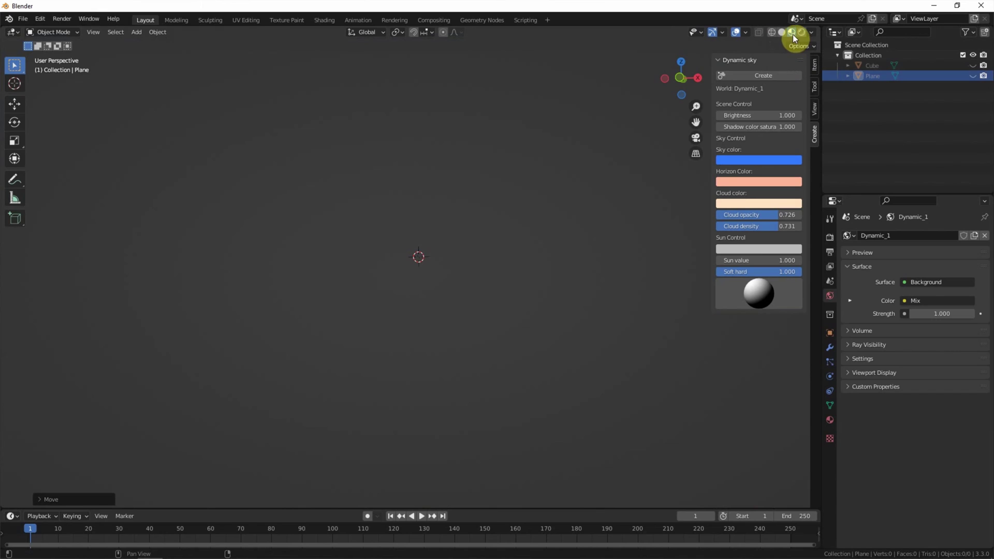
left_click(793, 33)
left_click(810, 32)
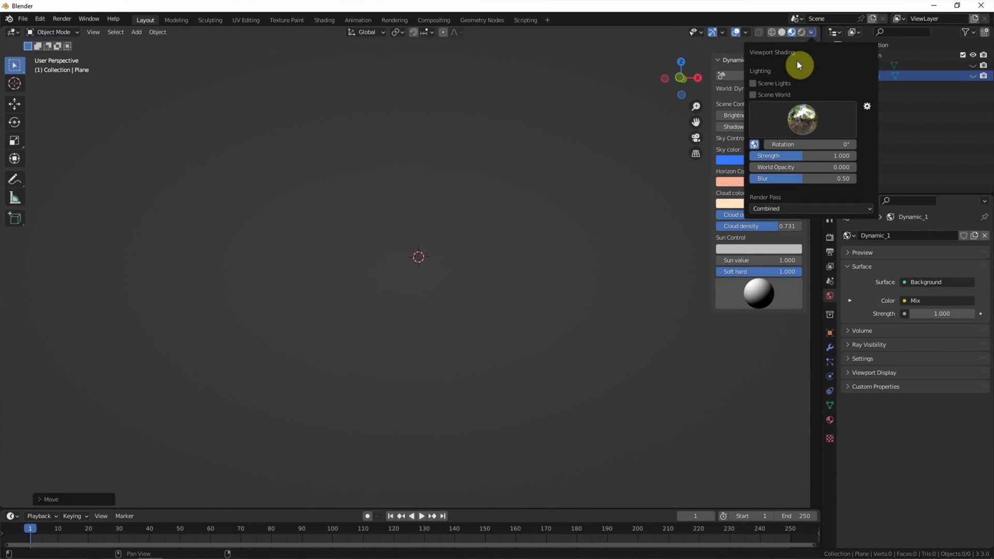
left_click(754, 94)
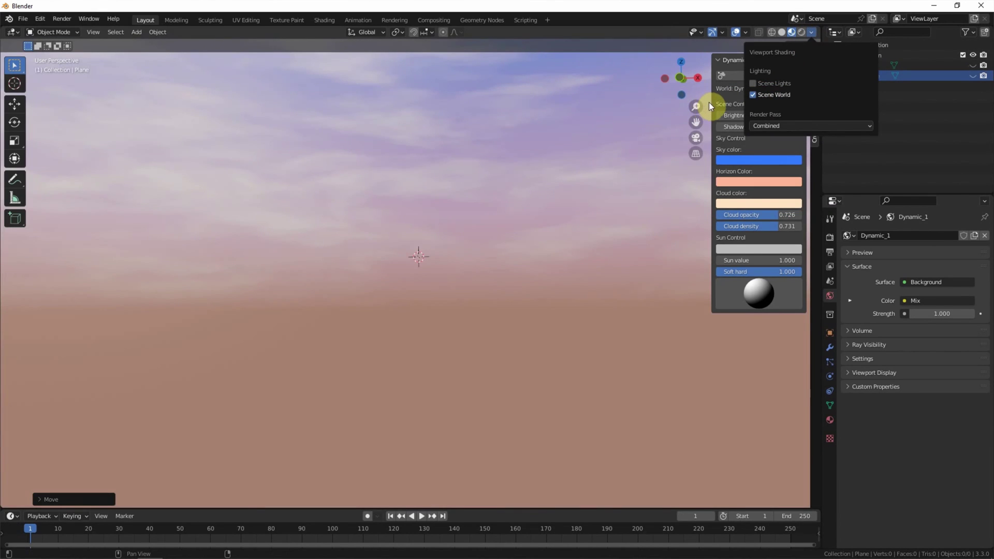
left_click_drag(713, 101, 825, 112)
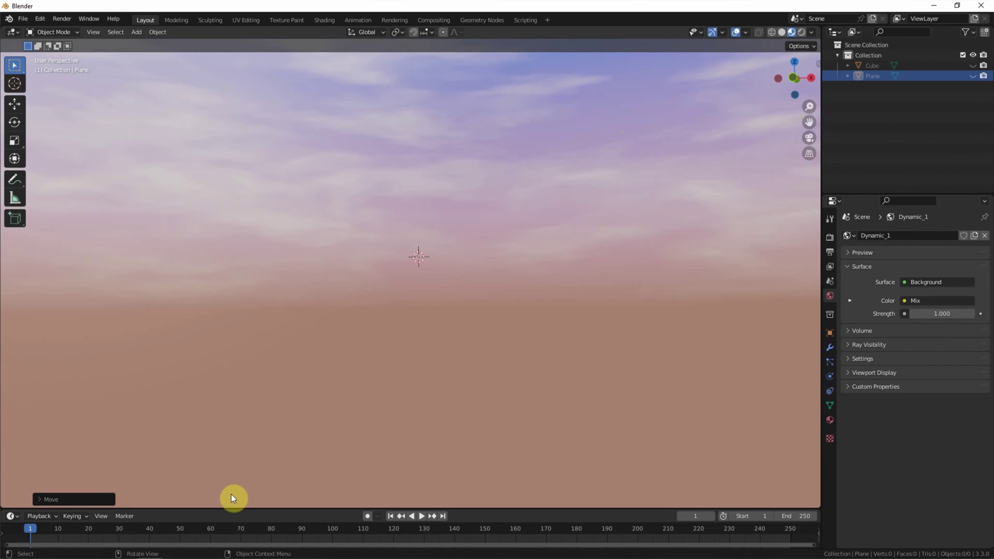
Enlarge the lower area and turn it into a Shader Editor.
left_click_drag(230, 507, 267, 359)
left_click(13, 368)
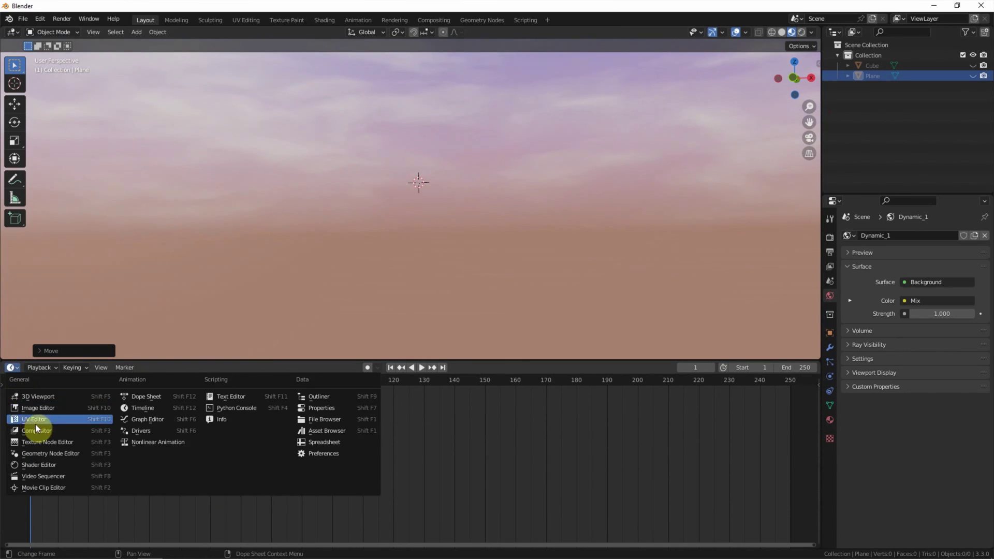
left_click(42, 465)
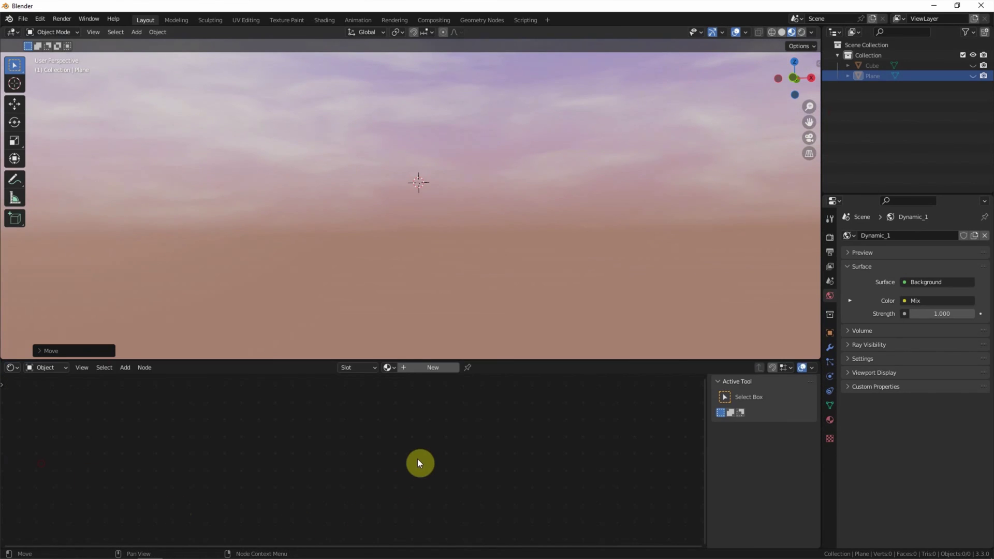
Show the World's Dynamic_1 node tree and tilt the 3D view up toward the sky.
left_click(51, 368)
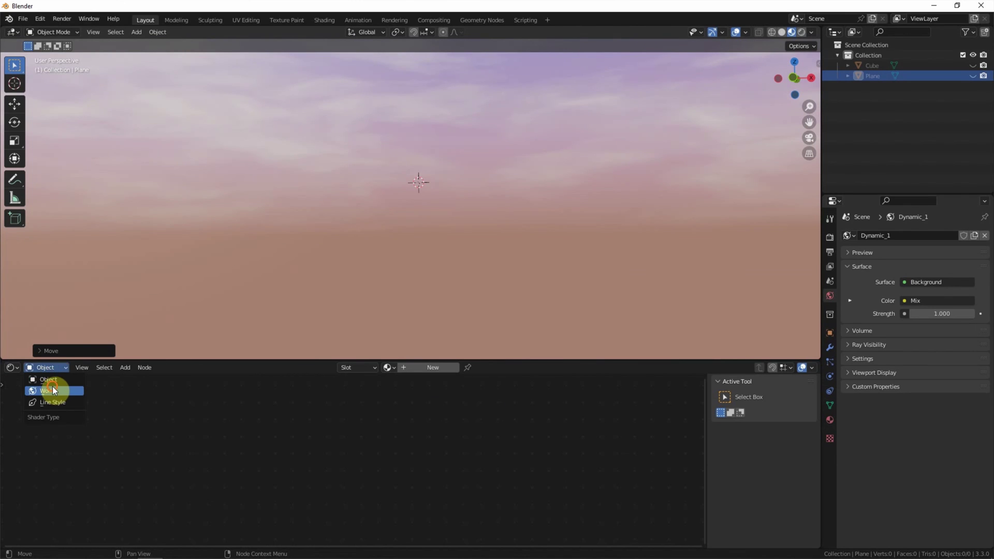
left_click(51, 386)
scroll(300, 437, "down", 5)
scroll(481, 424, "up", 2)
middle_click_drag(482, 424, 303, 459)
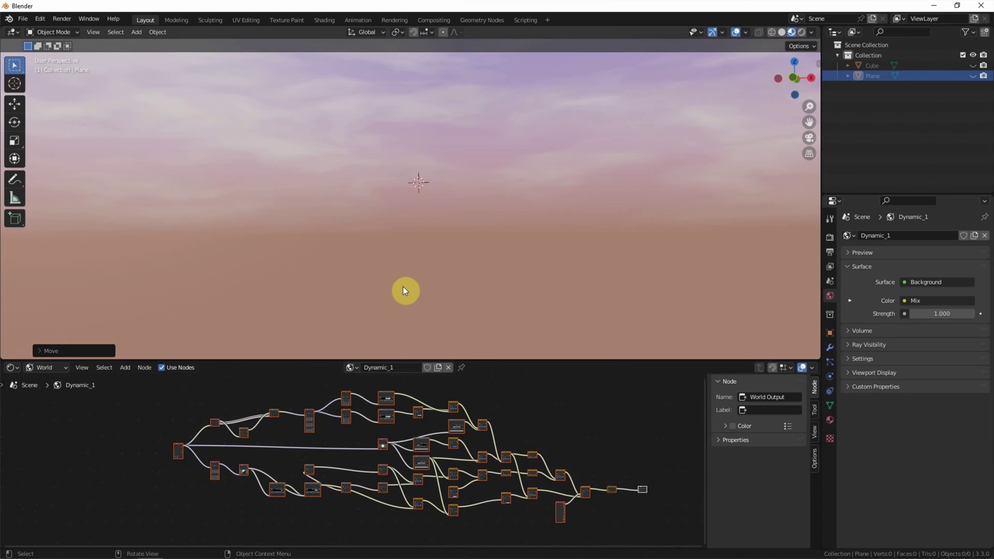
middle_click_drag(411, 280, 416, 268)
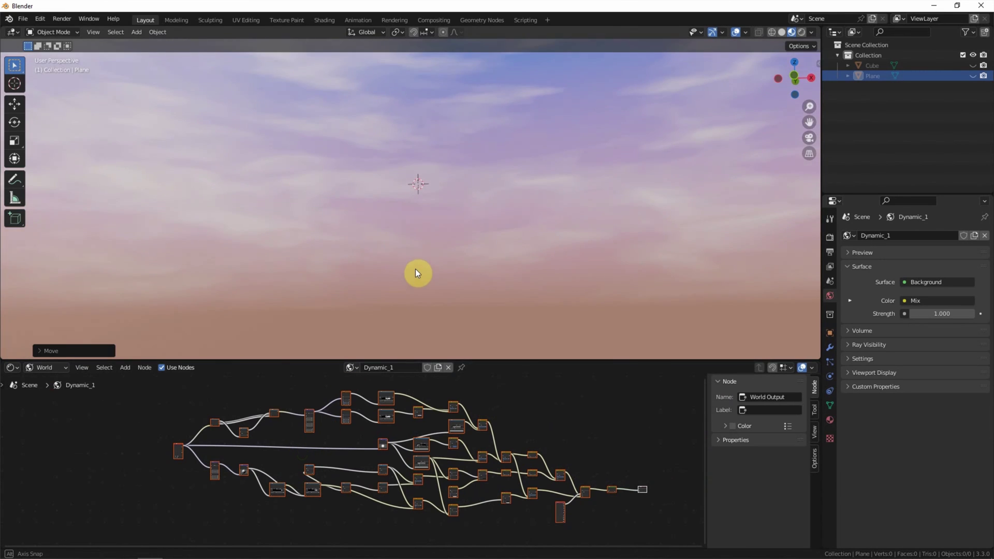
scroll(315, 409, "up", 3)
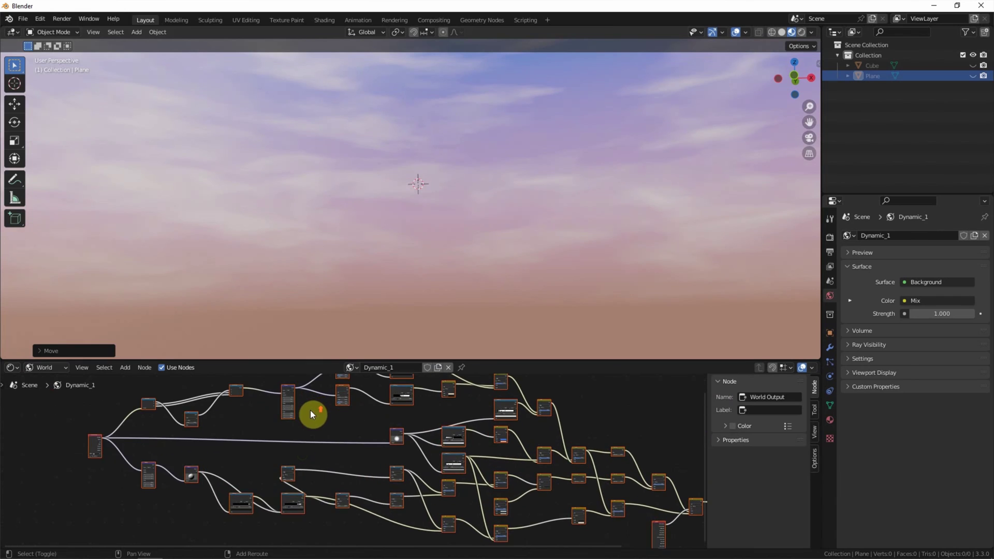
Set the cloud Mapping node to location -6.1 m, 0.8 m and rotation 6.6°, -8.7°, 18.5°.
scroll(315, 412, "up", 5)
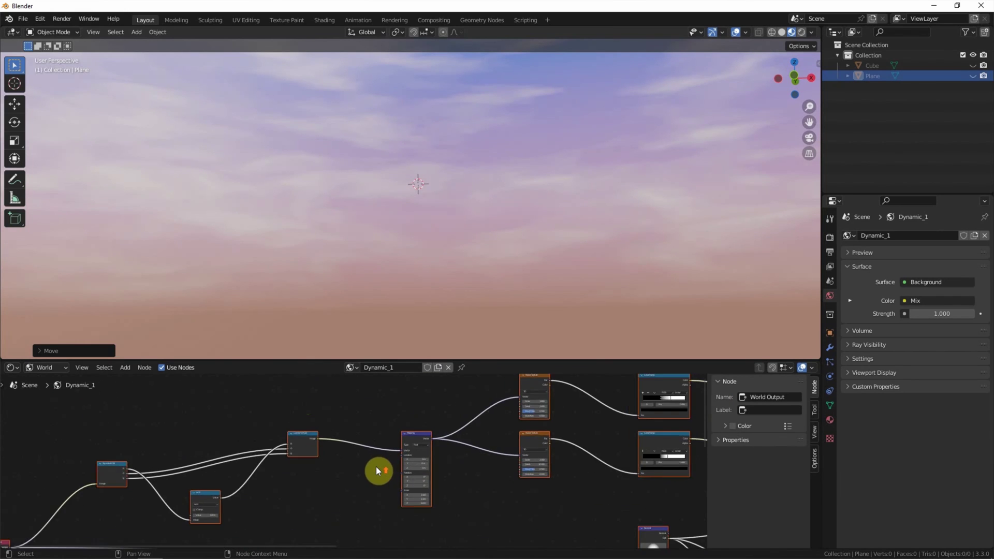
middle_click_drag(381, 462, 320, 456)
scroll(322, 456, "up", 2)
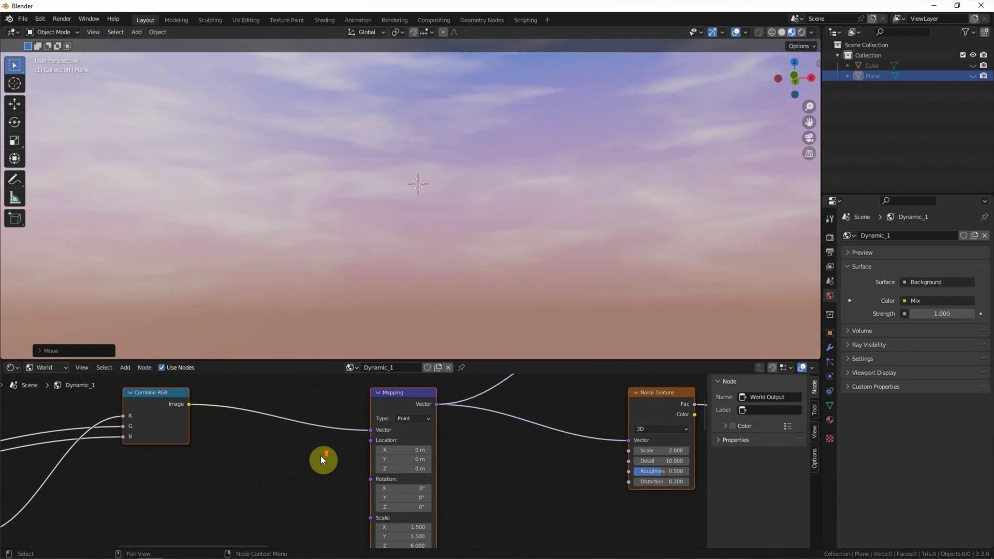
scroll(331, 458, "down", 1)
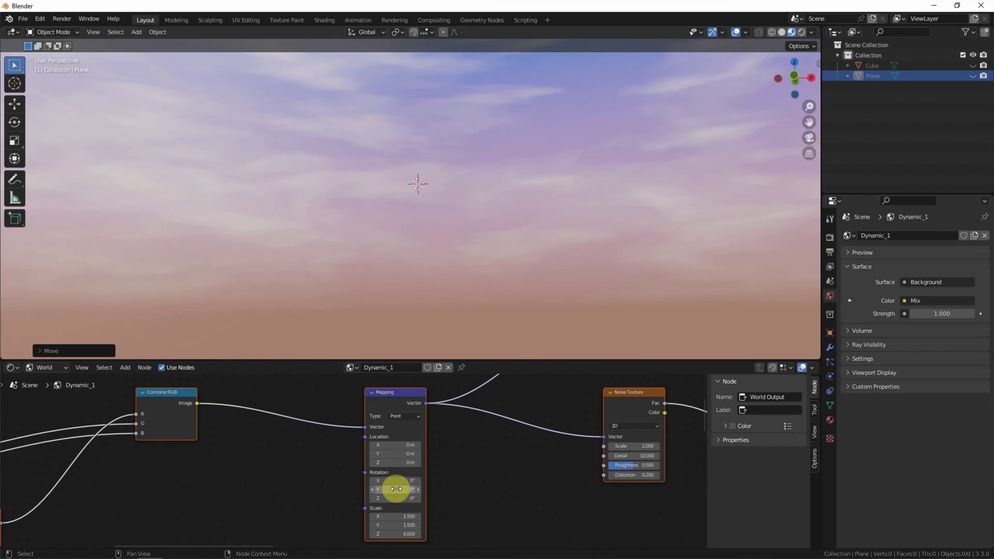
left_click_drag(395, 480, 436, 498)
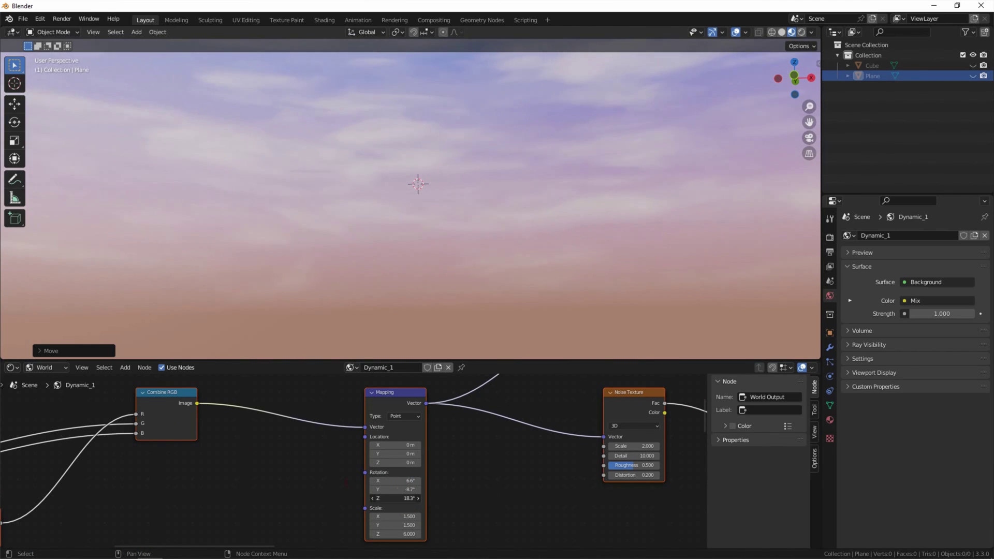
mouse_move(400, 445)
left_mouse_down()
mouse_move(378, 446)
mouse_move(417, 454)
mouse_move(400, 459)
left_mouse_up()
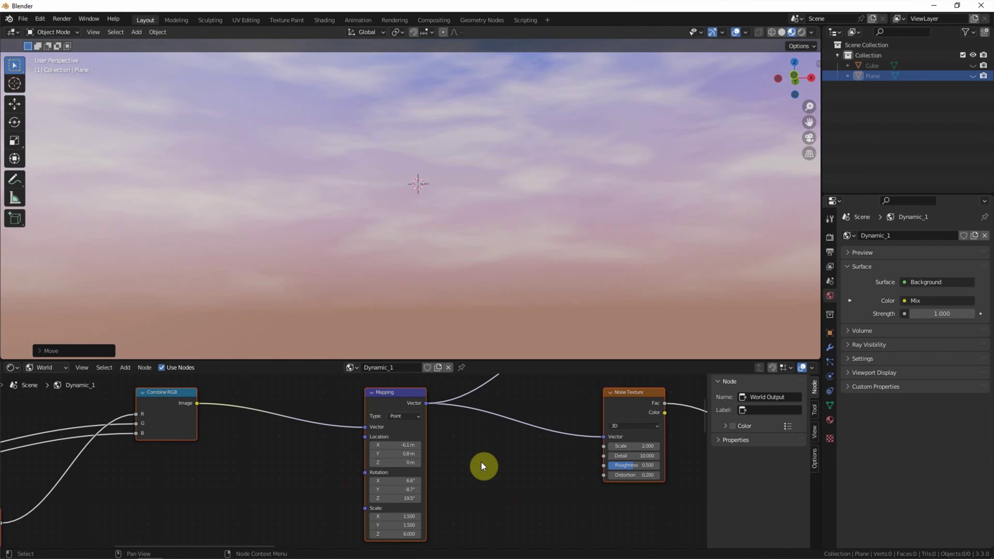
scroll(481, 464, "down", 4)
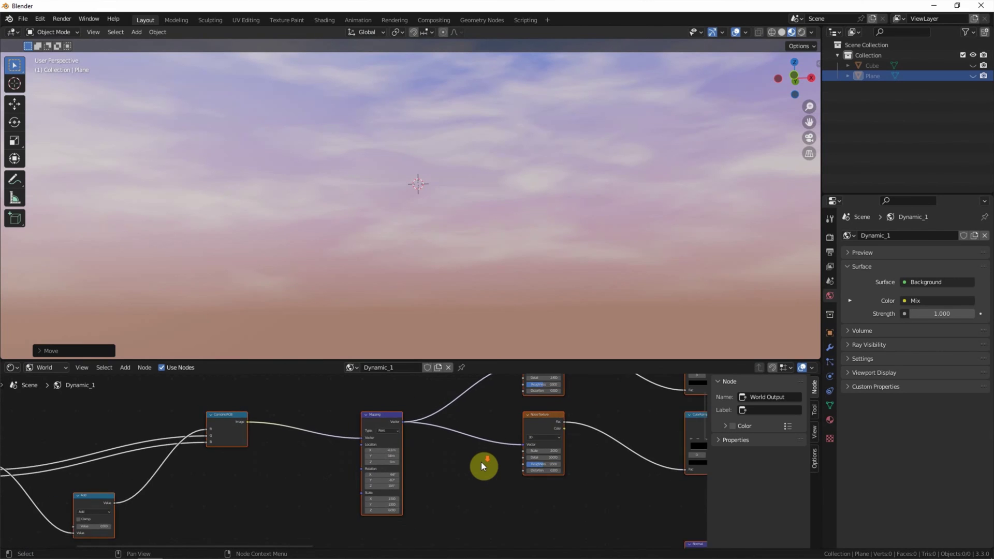
Add a Mapping node by searching 'mapping' and insert it after the Texture Coordinate node.
middle_click_drag(263, 483, 372, 443)
scroll(384, 444, "down", 4)
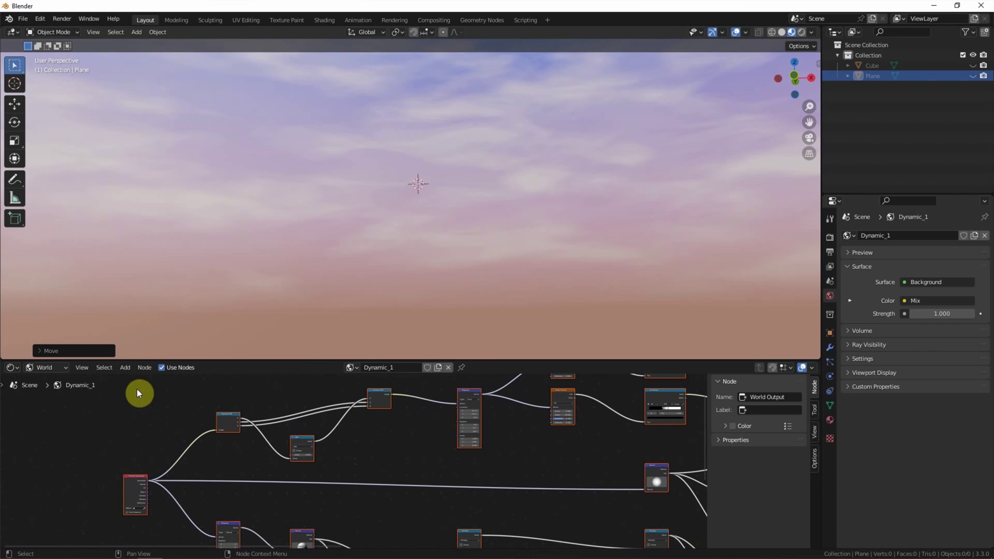
left_click(126, 368)
left_click(136, 378)
type("a")
key("BackSpace")
type("mapp")
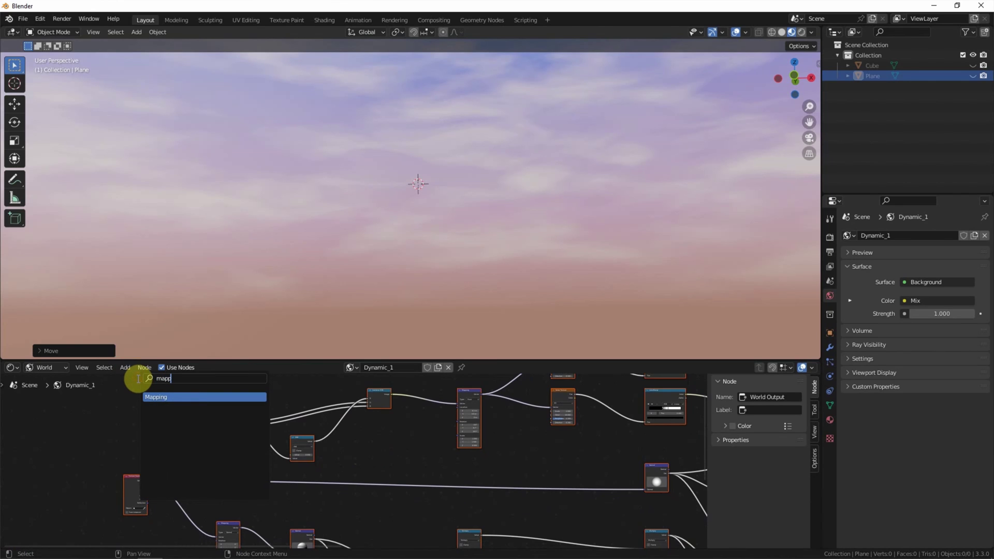
left_click(147, 397)
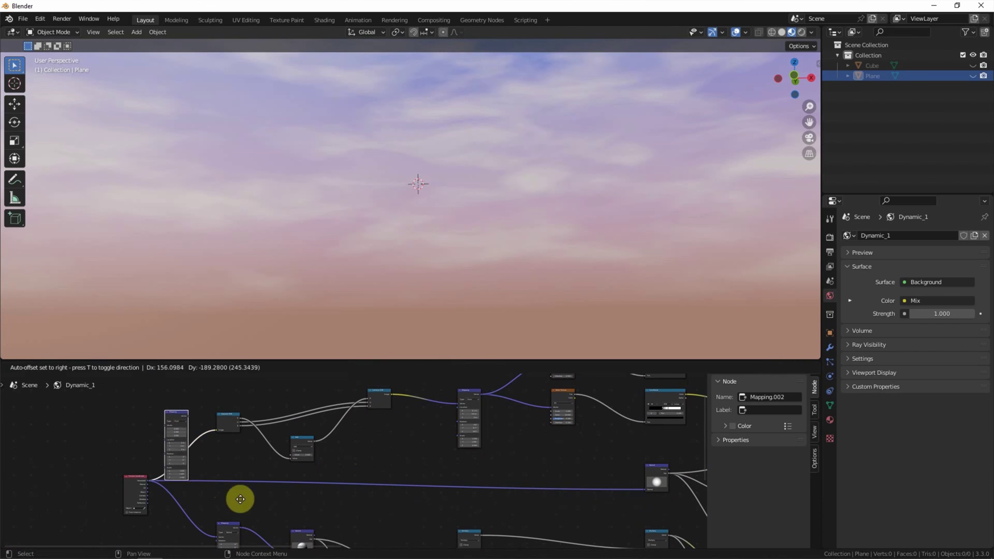
left_click(56, 462)
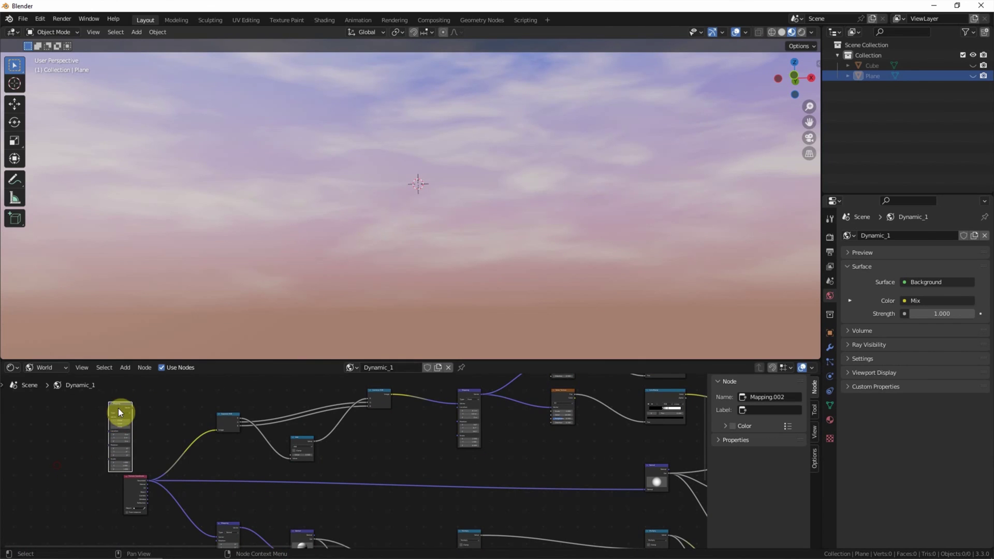
left_click_drag(119, 413, 206, 488)
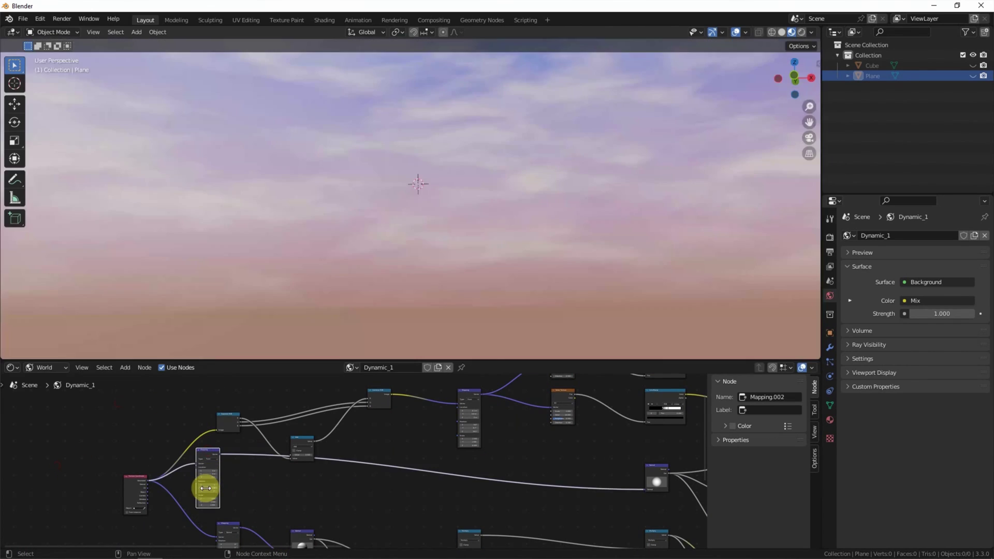
Link the new Mapping node's Vector output into the lower Mapping node's Vector input.
scroll(206, 472, "up", 2)
middle_click_drag(206, 471, 288, 452)
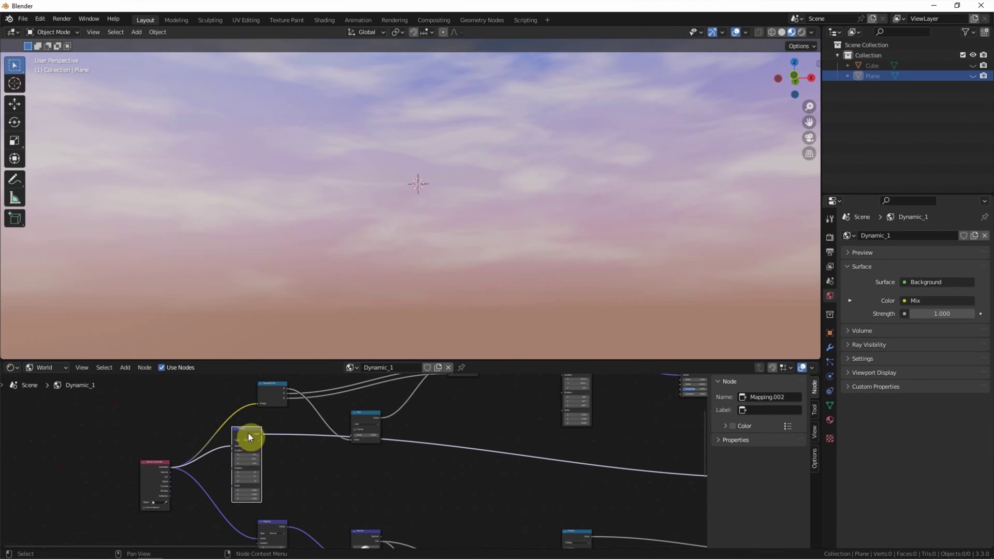
left_click_drag(249, 437, 257, 404)
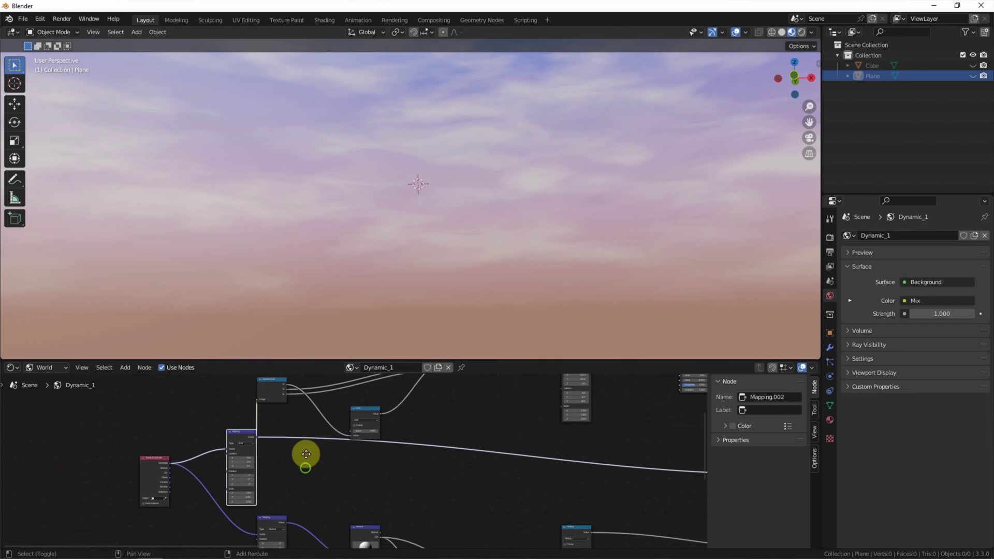
middle_click_drag(259, 463, 273, 424)
left_click_drag(272, 403, 270, 500)
left_click_drag(258, 404, 226, 409)
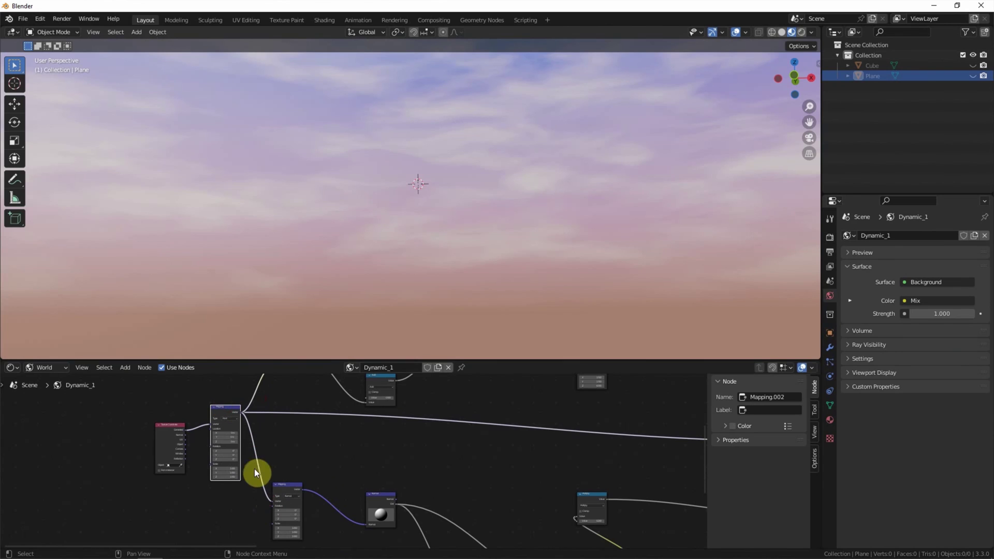
Step the new Mapping node's Location Z between 0.1 and 0.3 m, settling on 0.2 m.
scroll(212, 454, "up", 3)
middle_click_drag(216, 433, 449, 454)
scroll(451, 454, "up", 2)
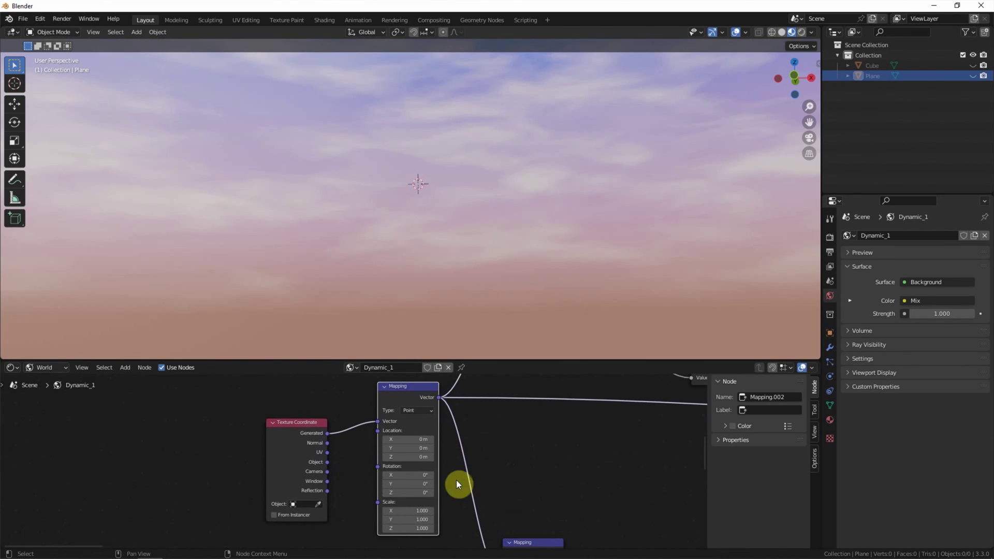
left_click_drag(405, 457, 429, 462)
left_click(386, 458)
left_click(386, 457)
left_click(385, 457)
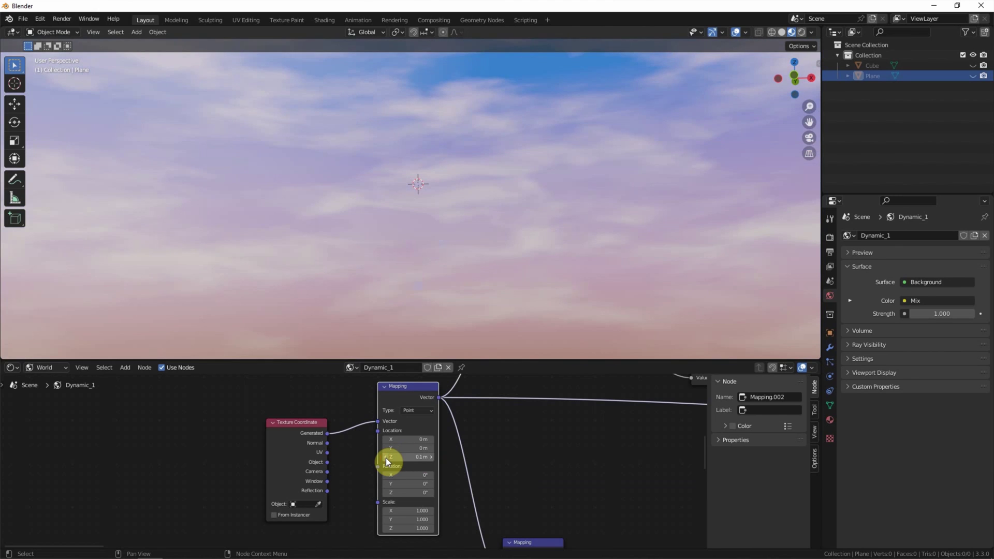
left_click(432, 458)
left_click(432, 458)
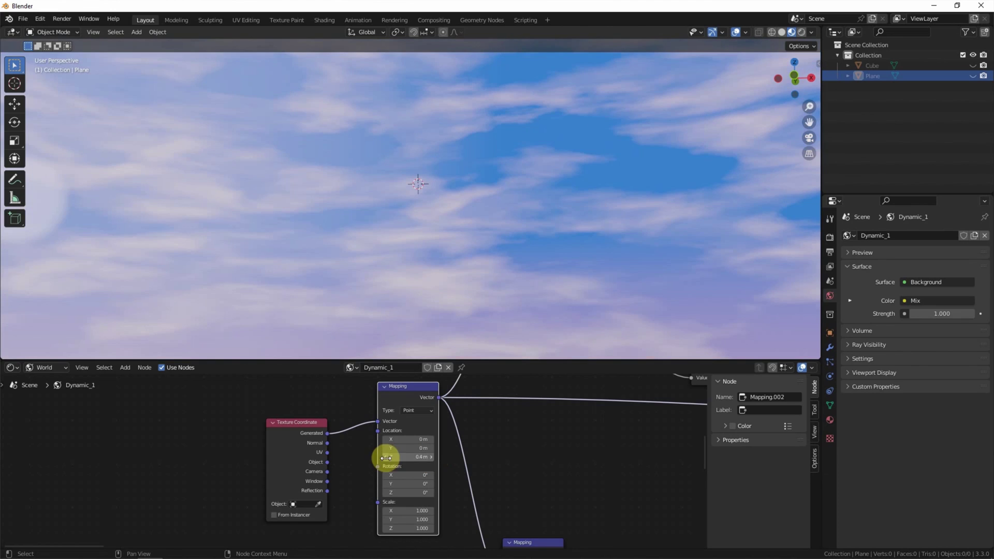
left_click(386, 457)
left_click(386, 457)
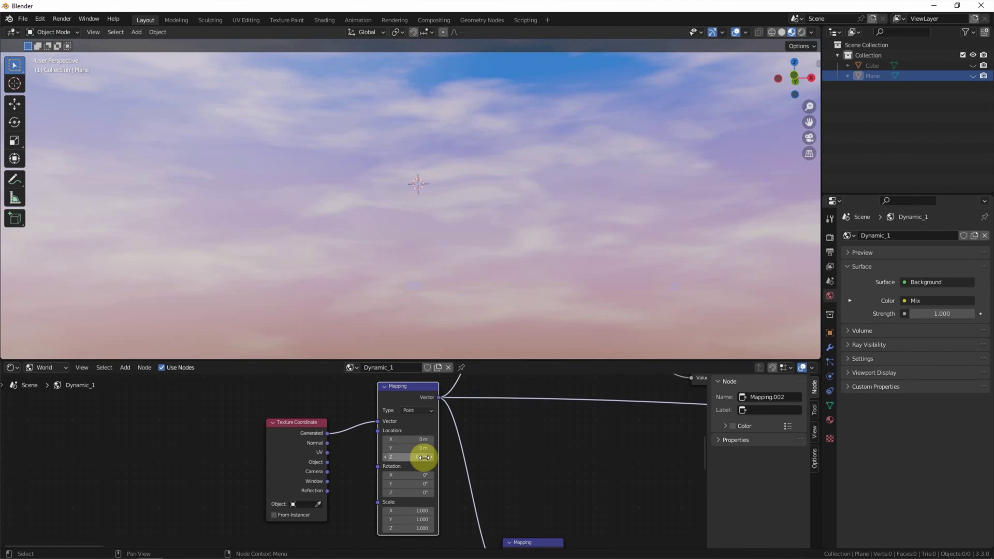
left_click(432, 458)
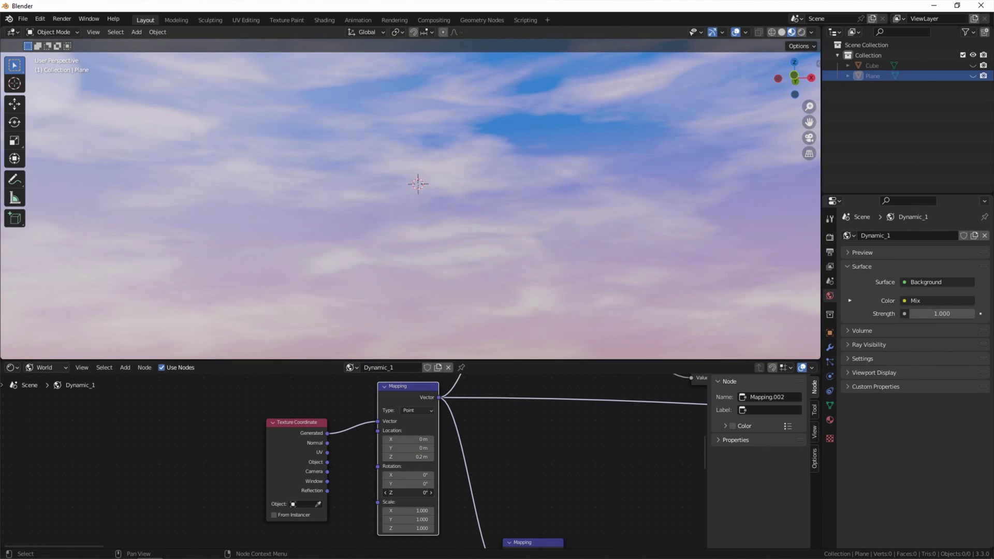